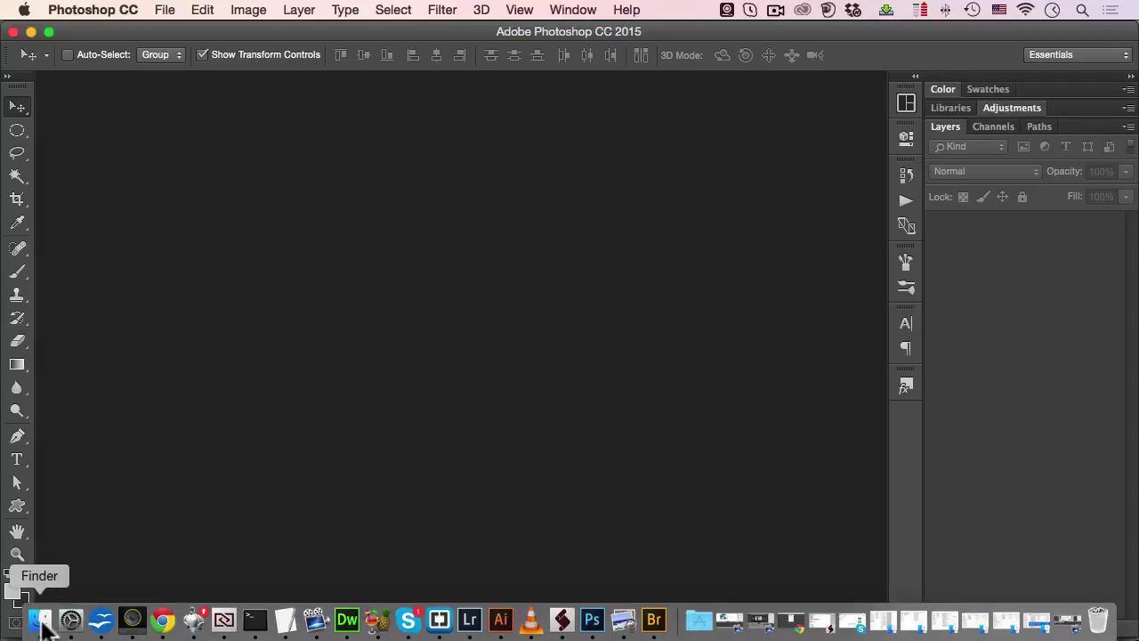
# From the Finder Dock menu, open Coffee Shots and then its Raw folder
pyautogui.rightClick(39, 620)
pyautogui.click(130, 340)
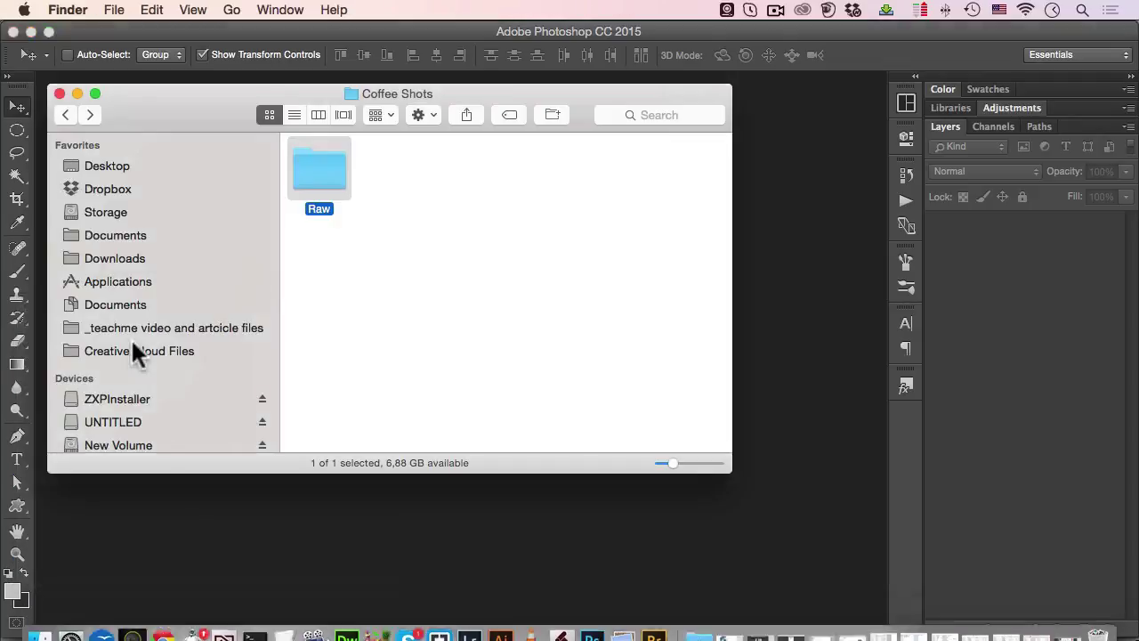
pyautogui.click(371, 169)
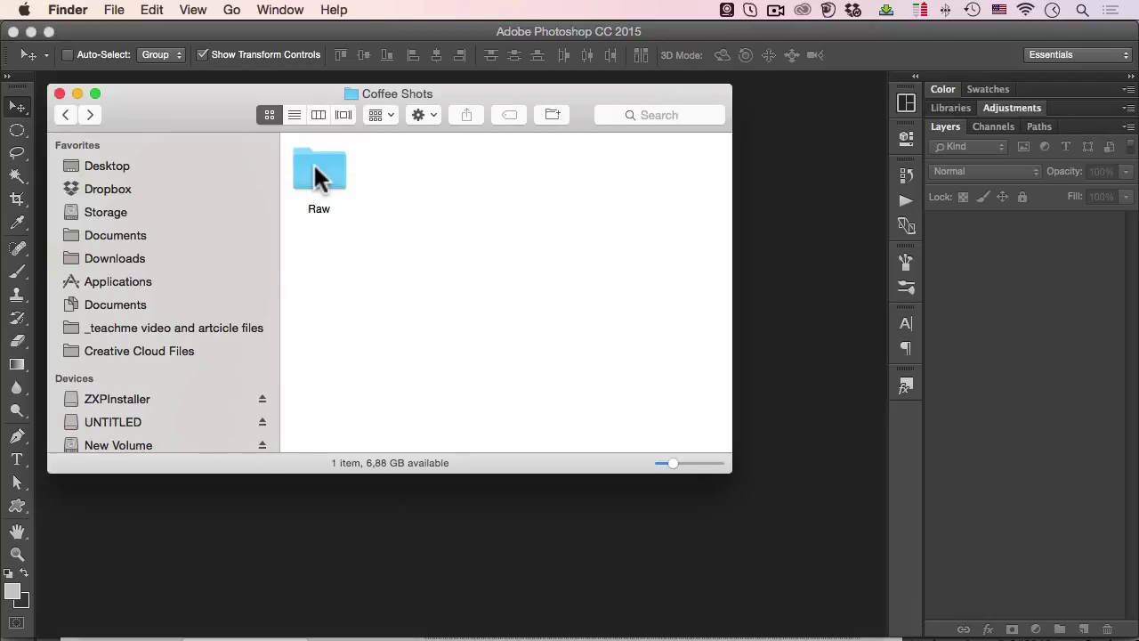
pyautogui.doubleClick(317, 174)
# Quick Look preview Kaffee-1-2.nef, Kaffee-4.nef, Kaffee-6.nef and Kaffee-11.nef, then close the preview
pyautogui.click(342, 167)
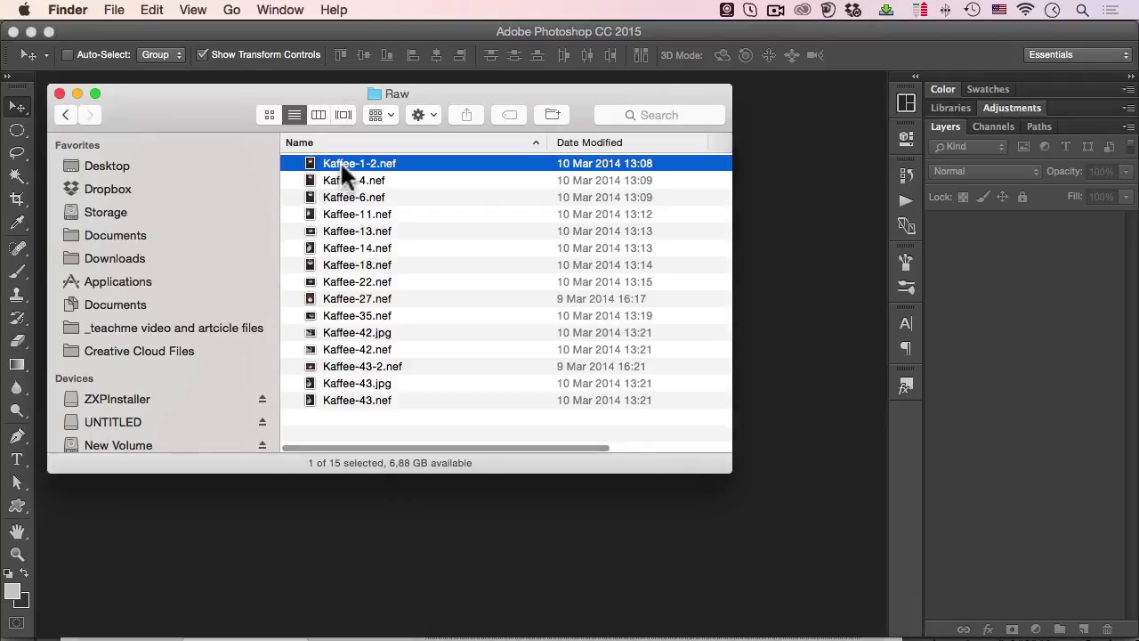
pyautogui.press('space')
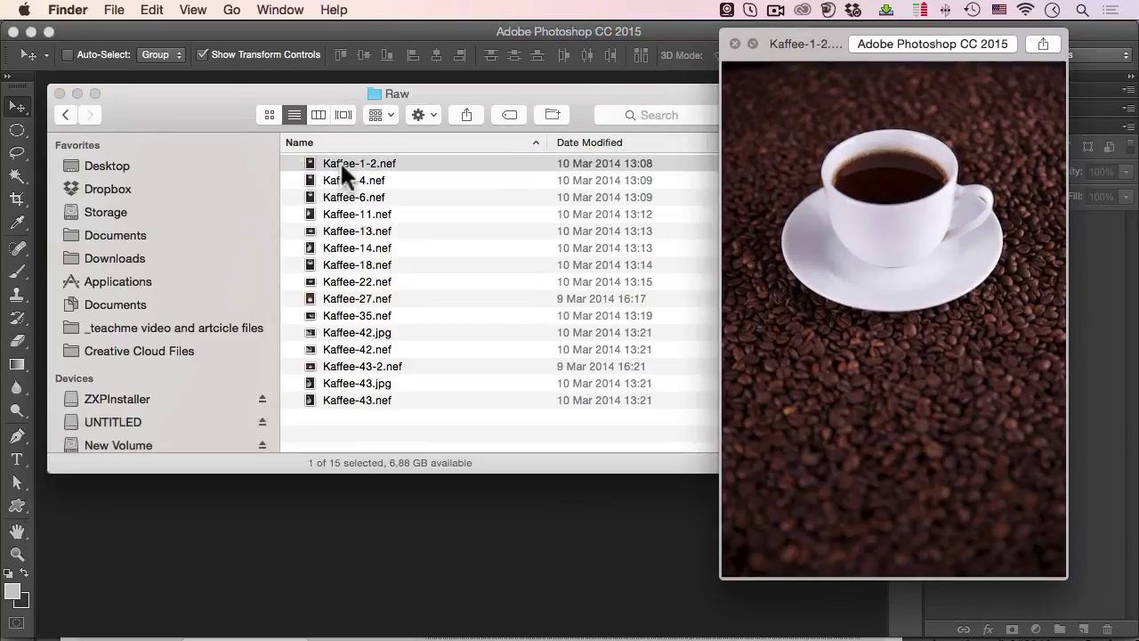
pyautogui.press('Down')
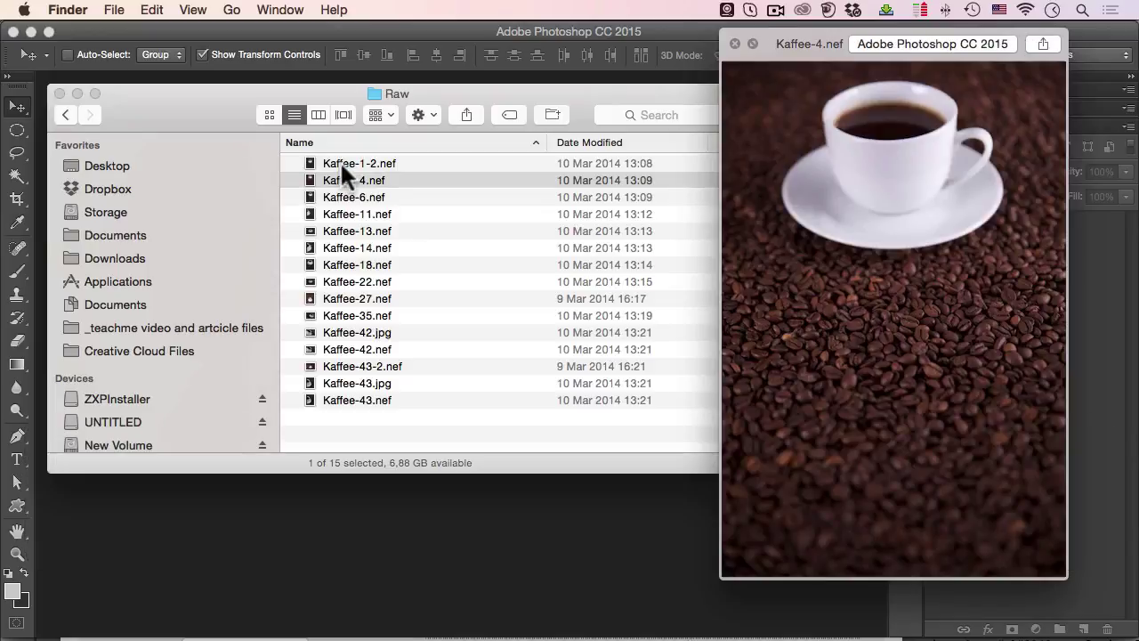
pyautogui.press('Down')
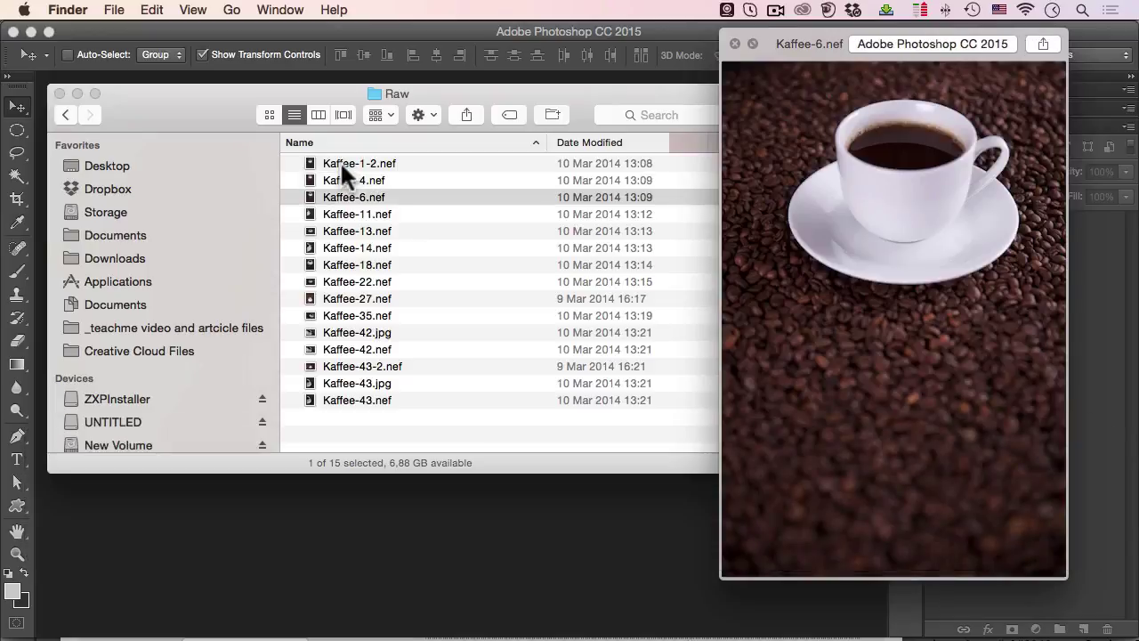
pyautogui.press('Down')
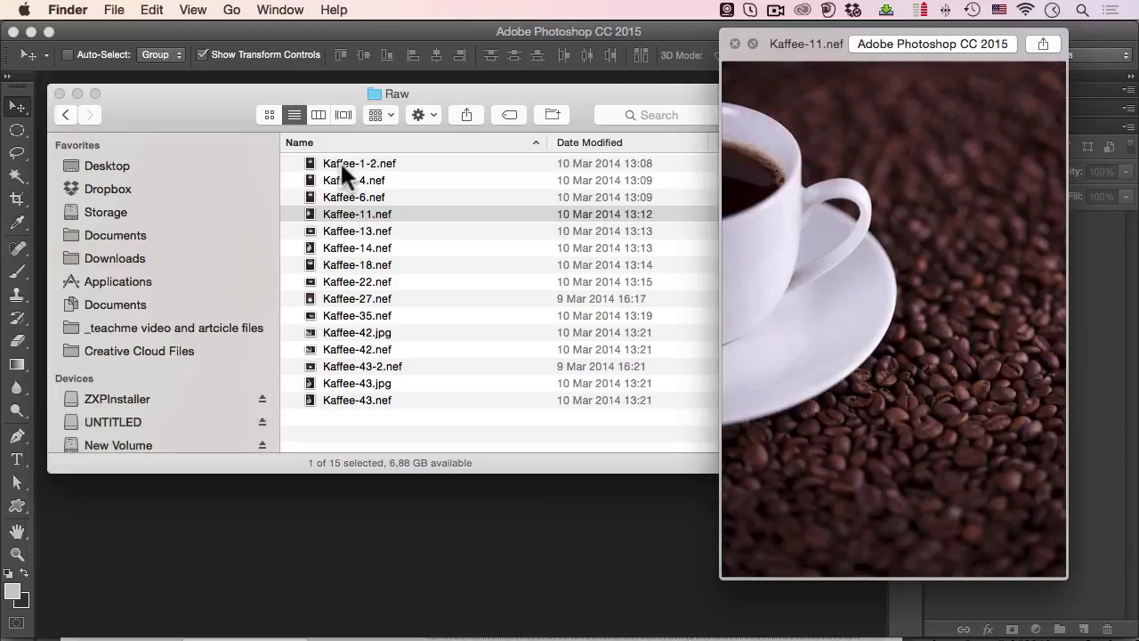
pyautogui.press('space')
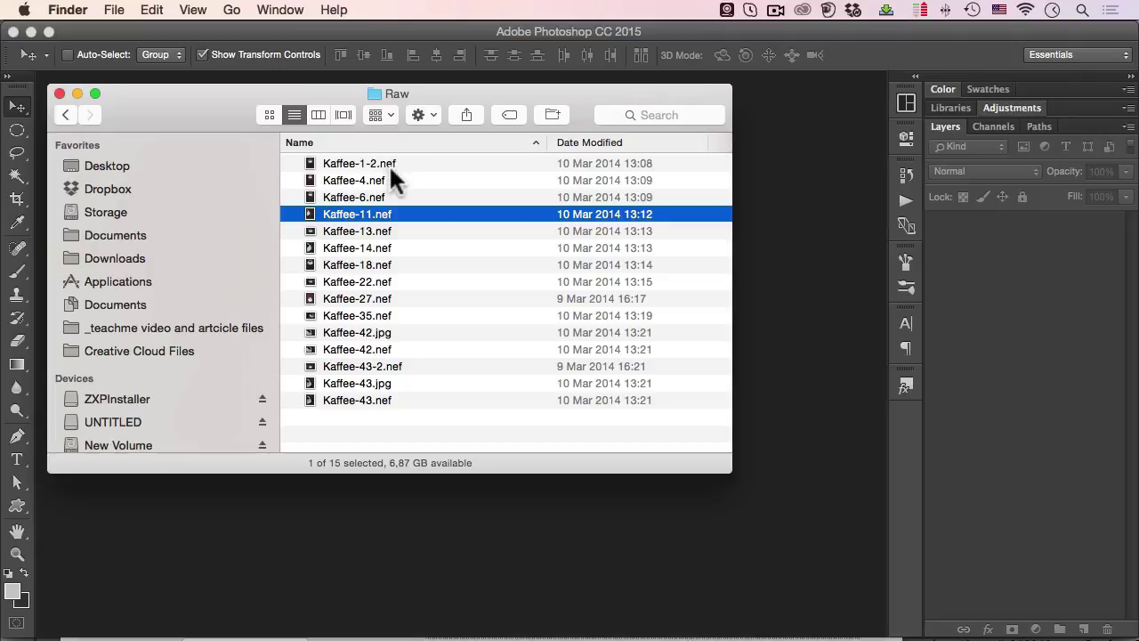
# Move between Coffee Shots and Raw, ending in Coffee Shots, then bring Photoshop to the front
pyautogui.click(67, 114)
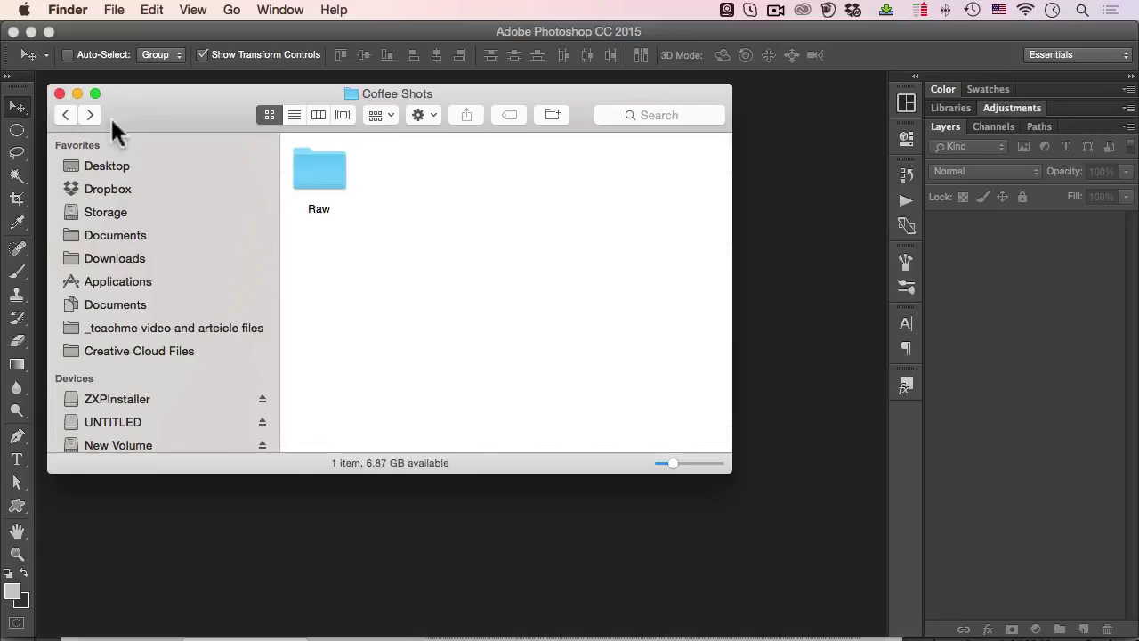
pyautogui.doubleClick(326, 176)
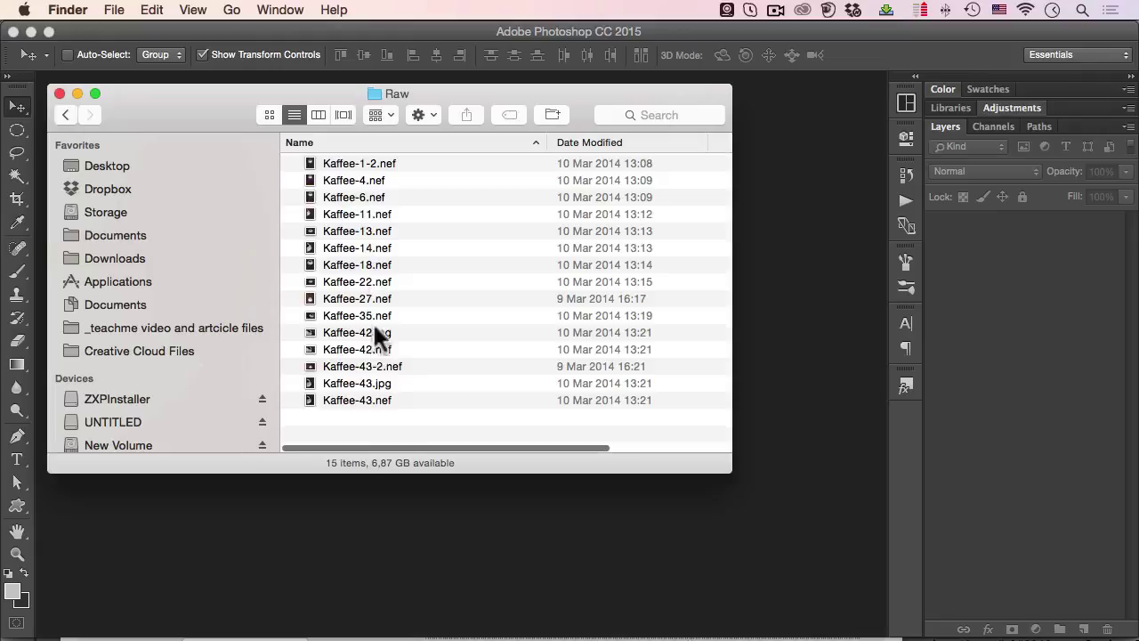
pyautogui.click(66, 114)
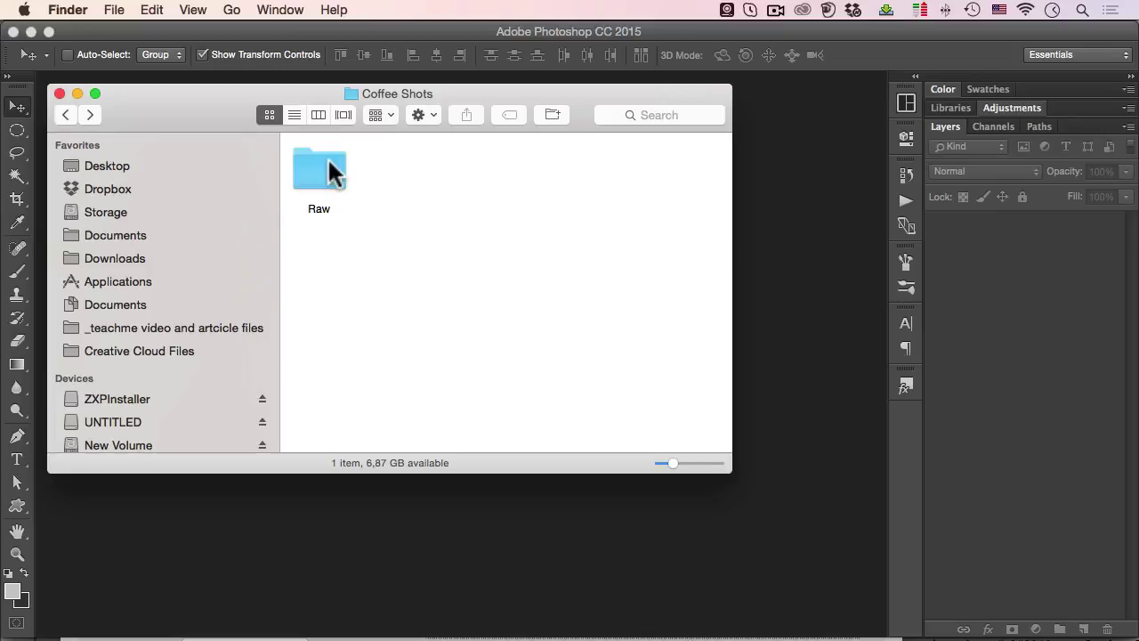
pyautogui.click(245, 32)
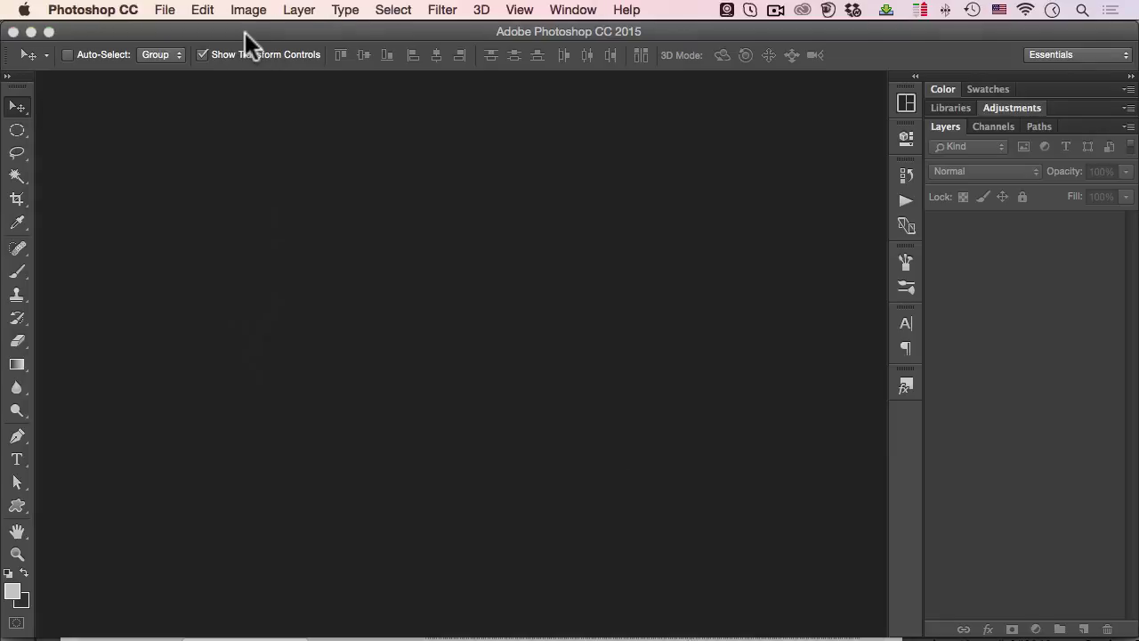
# Launch File > Scripts > Image Processor and move its dialog slightly lower
pyautogui.click(167, 10)
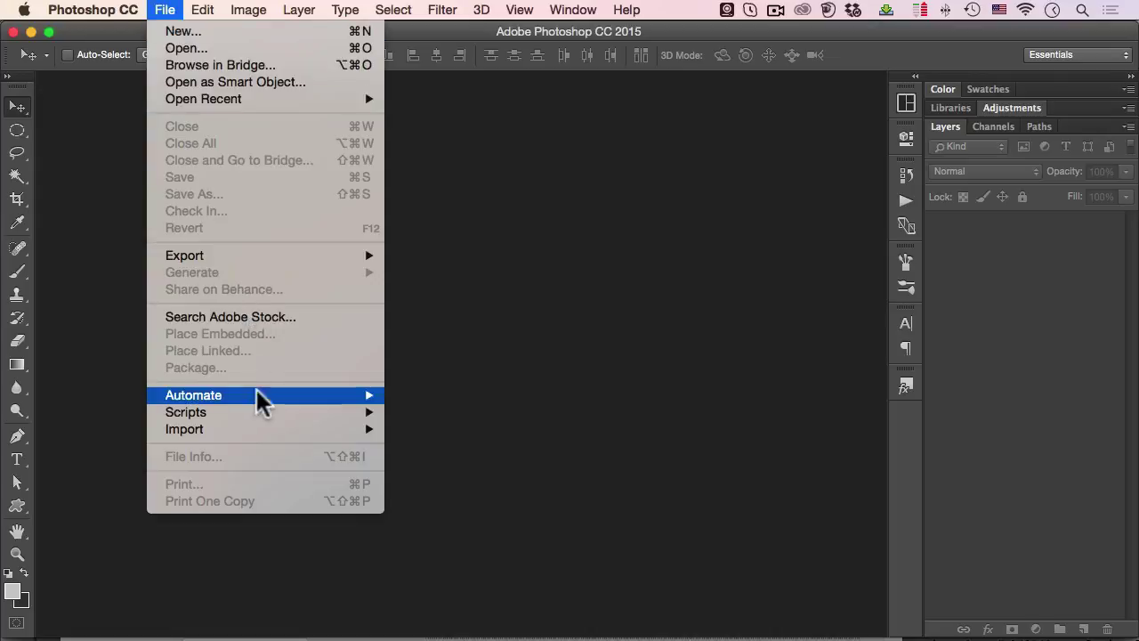
pyautogui.moveTo(263, 420)
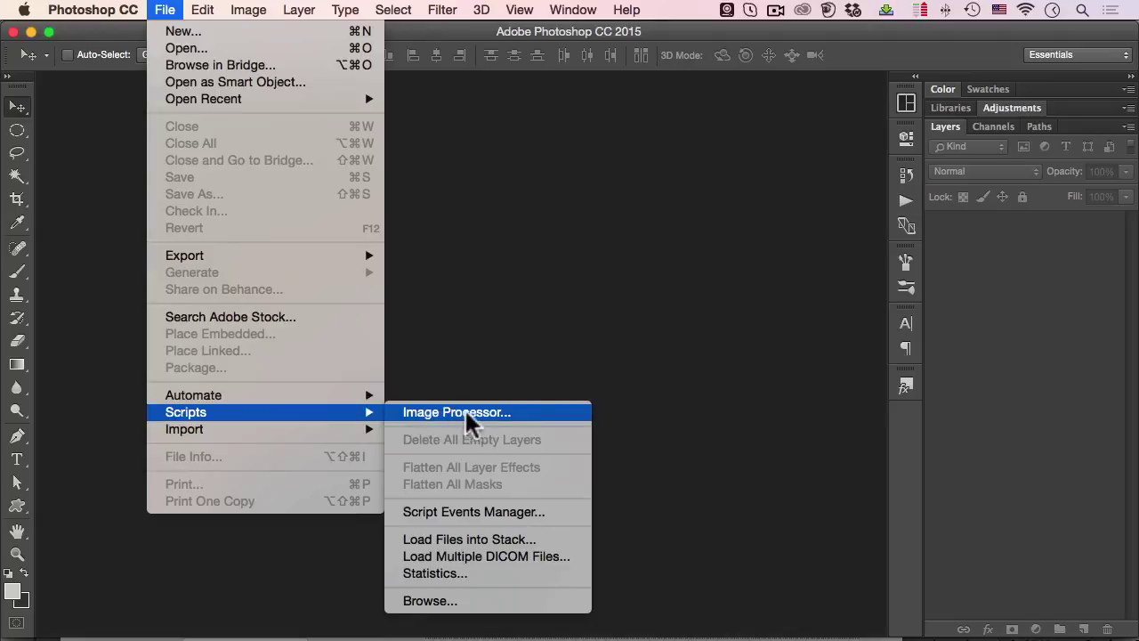
pyautogui.click(512, 408)
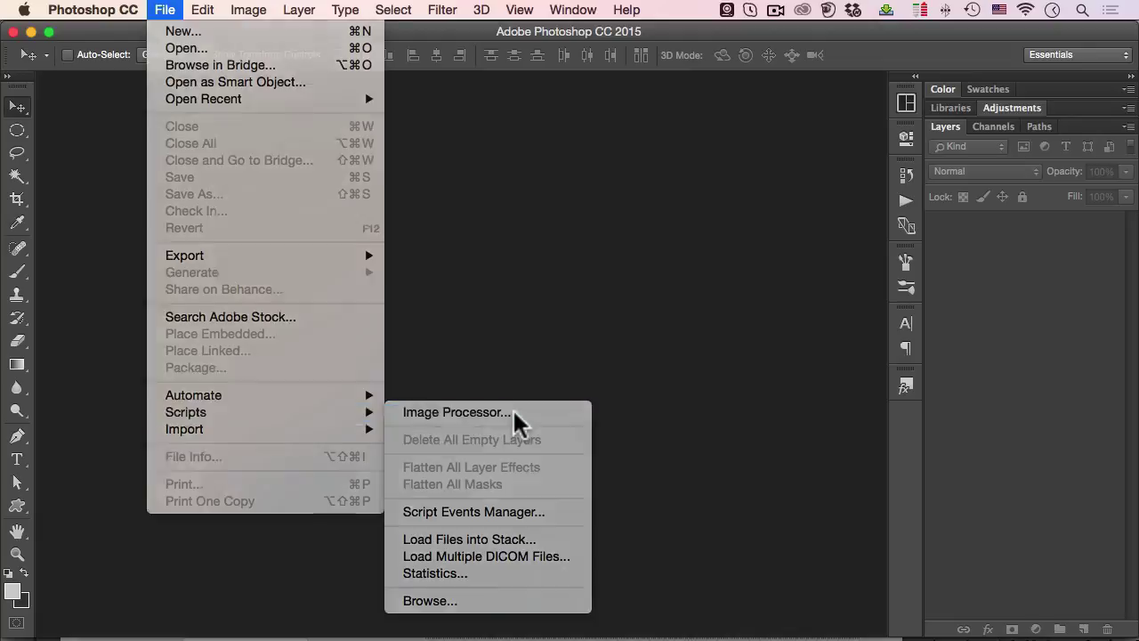
pyautogui.moveTo(393, 44)
pyautogui.mouseDown()
pyautogui.moveTo(374, 61)
pyautogui.moveTo(332, 60)
pyautogui.moveTo(403, 61)
pyautogui.moveTo(384, 61)
pyautogui.mouseUp()
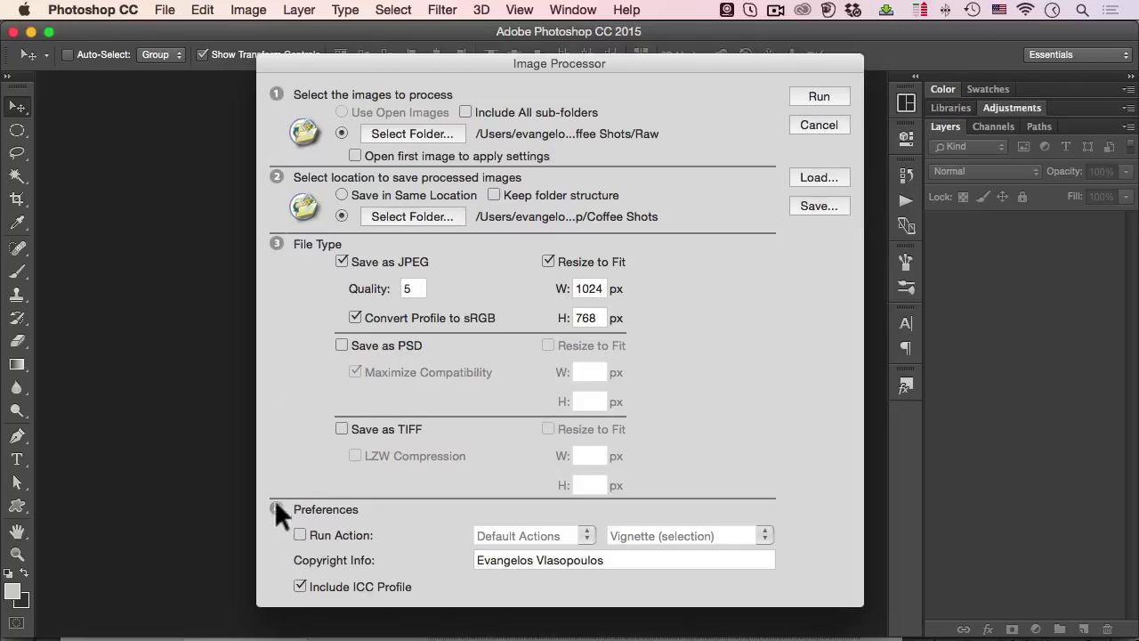
# Set Coffee Shots/Raw as the Image Processor source folder
pyautogui.click(388, 127)
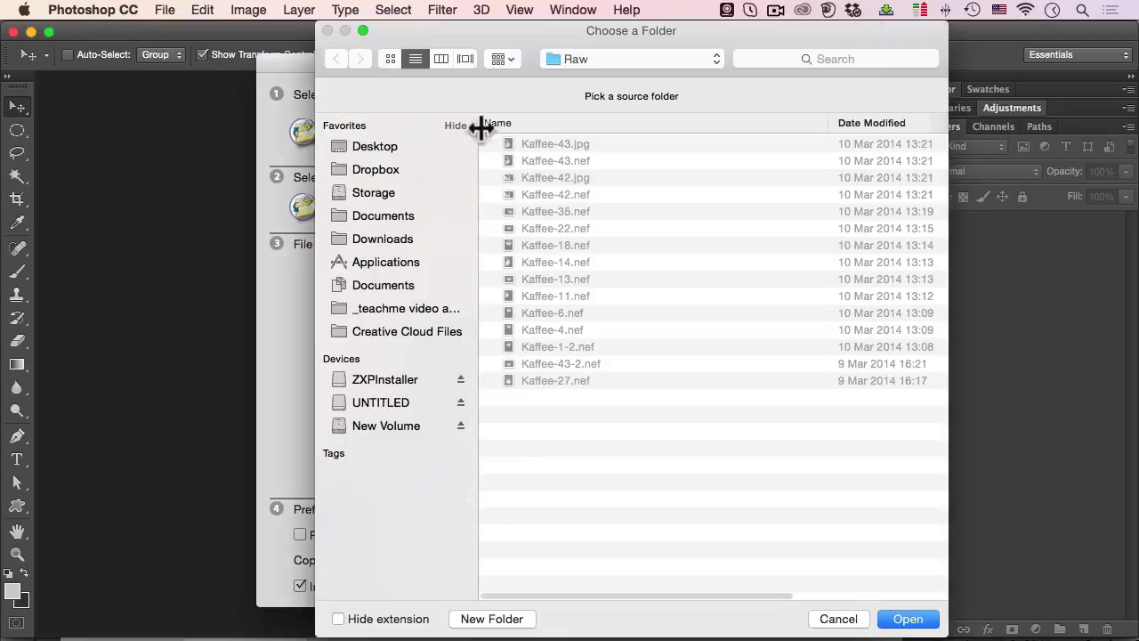
pyautogui.click(570, 57)
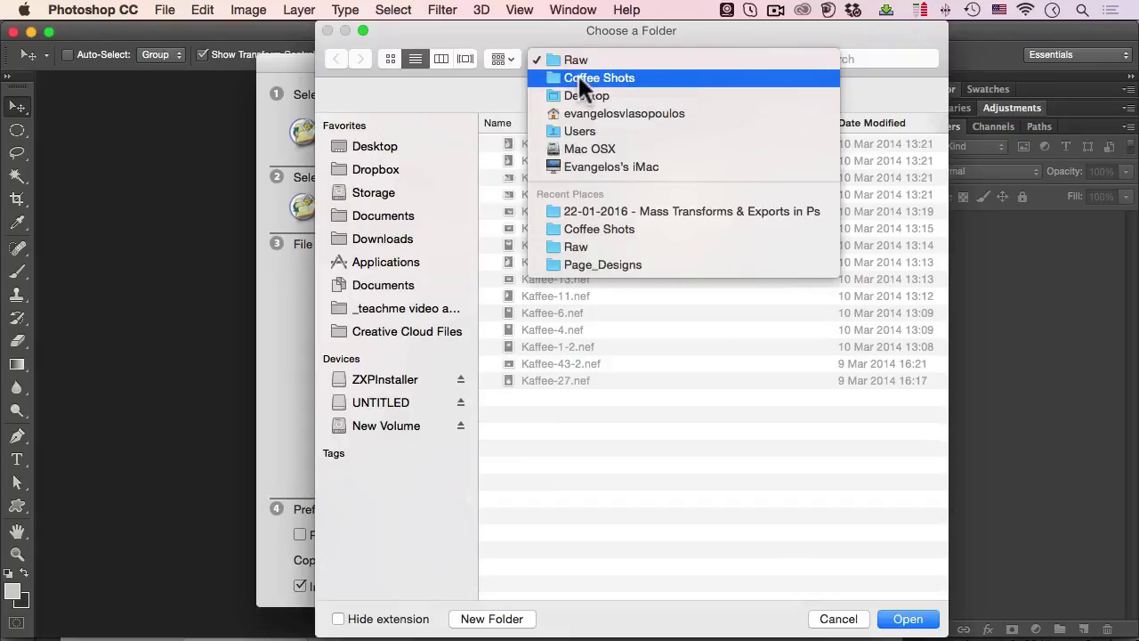
pyautogui.click(578, 75)
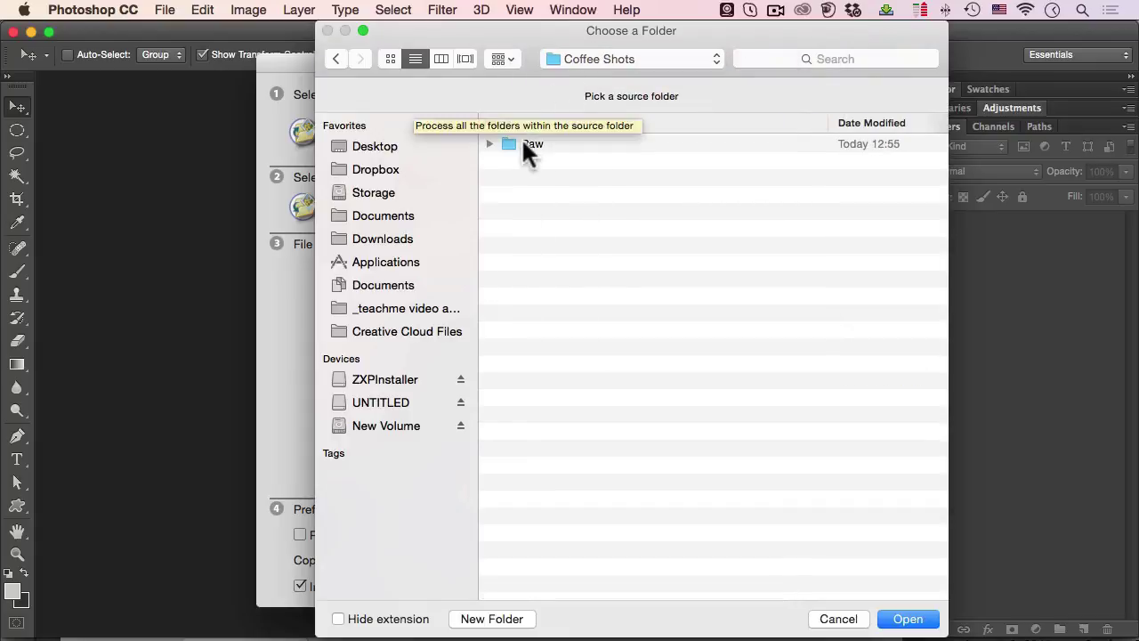
pyautogui.click(522, 142)
pyautogui.doubleClick(524, 143)
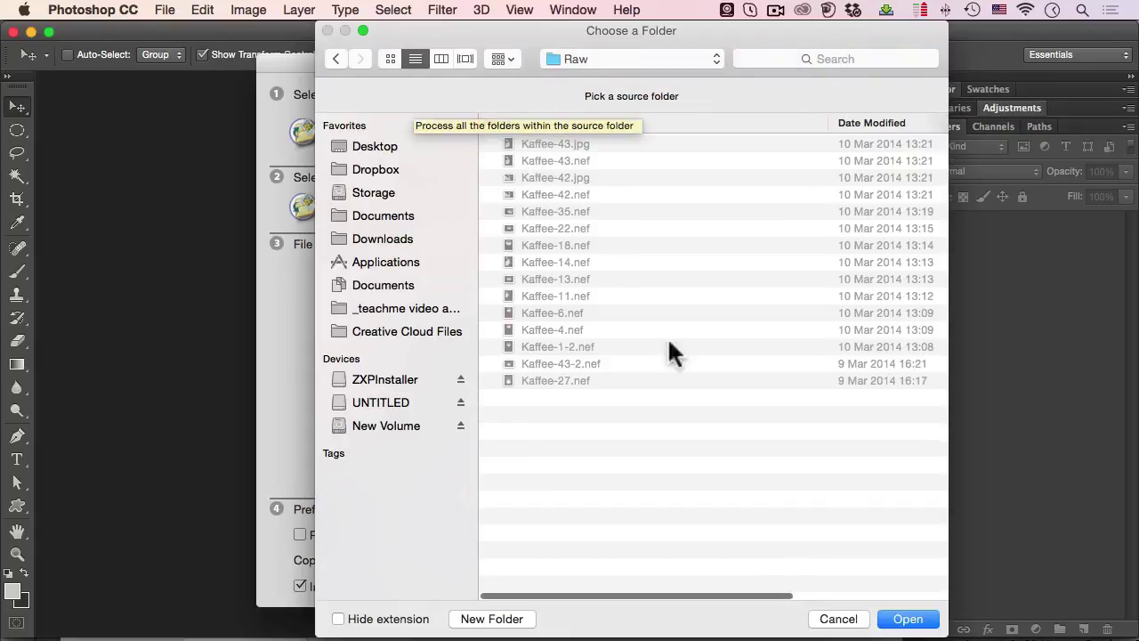
pyautogui.click(904, 618)
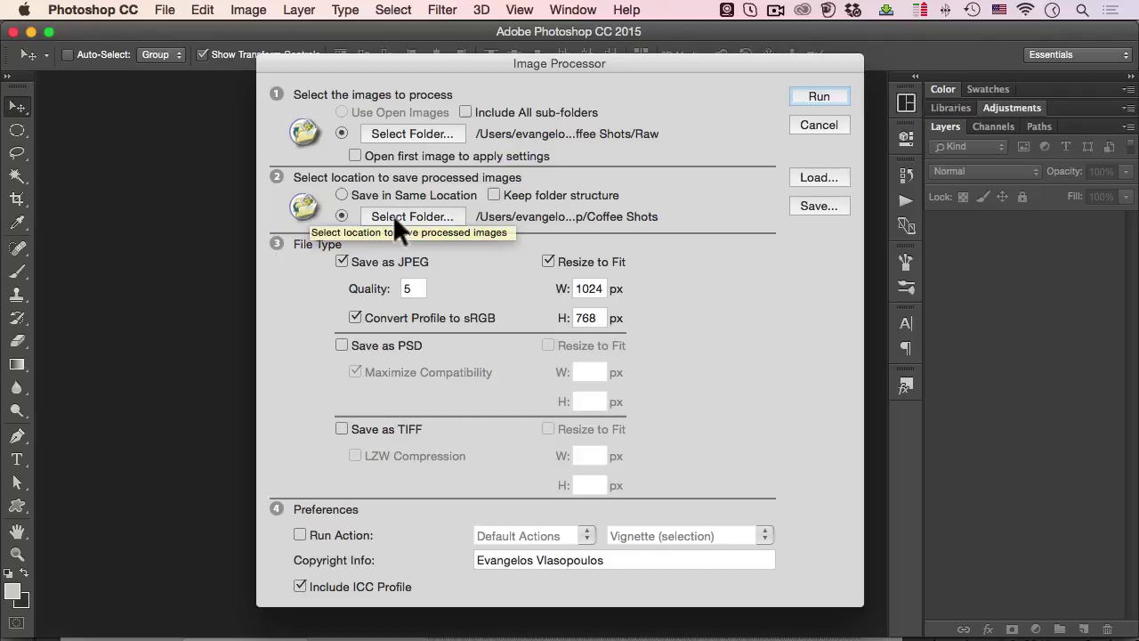
# Choose Coffee Shots as the output folder, keeping Select Folder instead of Save in Same Location
pyautogui.click(342, 194)
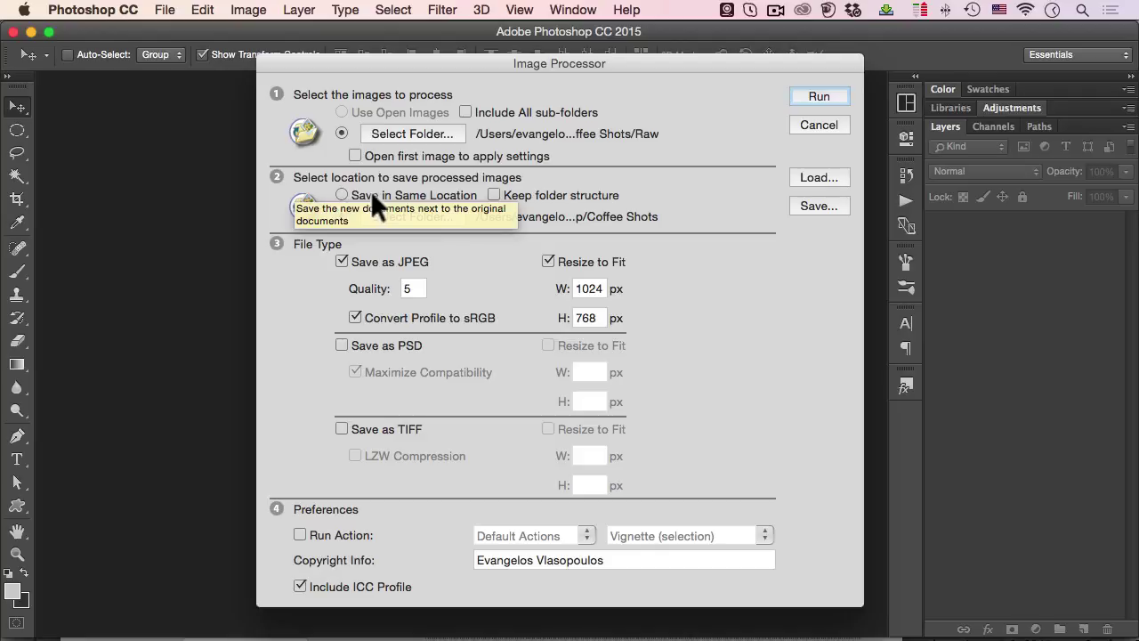
pyautogui.click(374, 214)
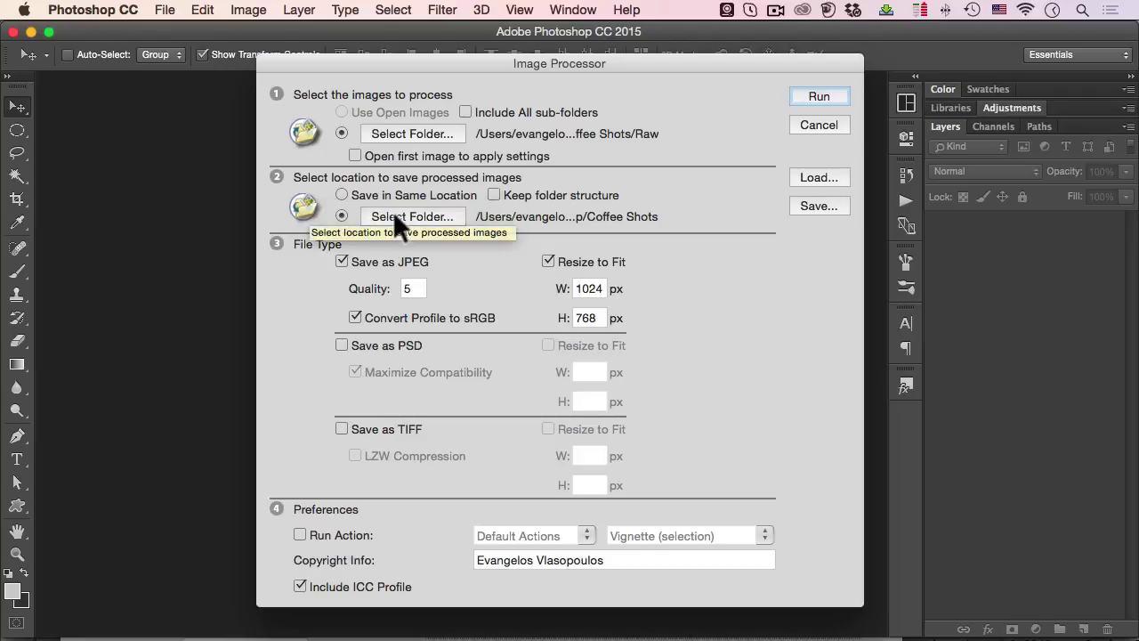
pyautogui.click(393, 211)
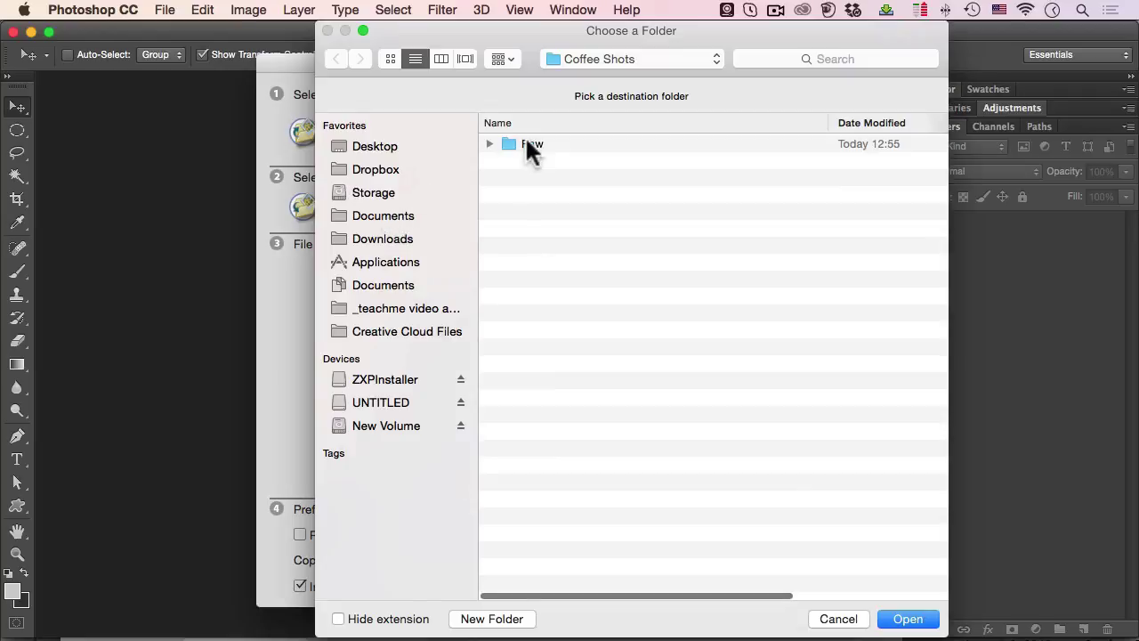
pyautogui.click(605, 58)
pyautogui.click(582, 59)
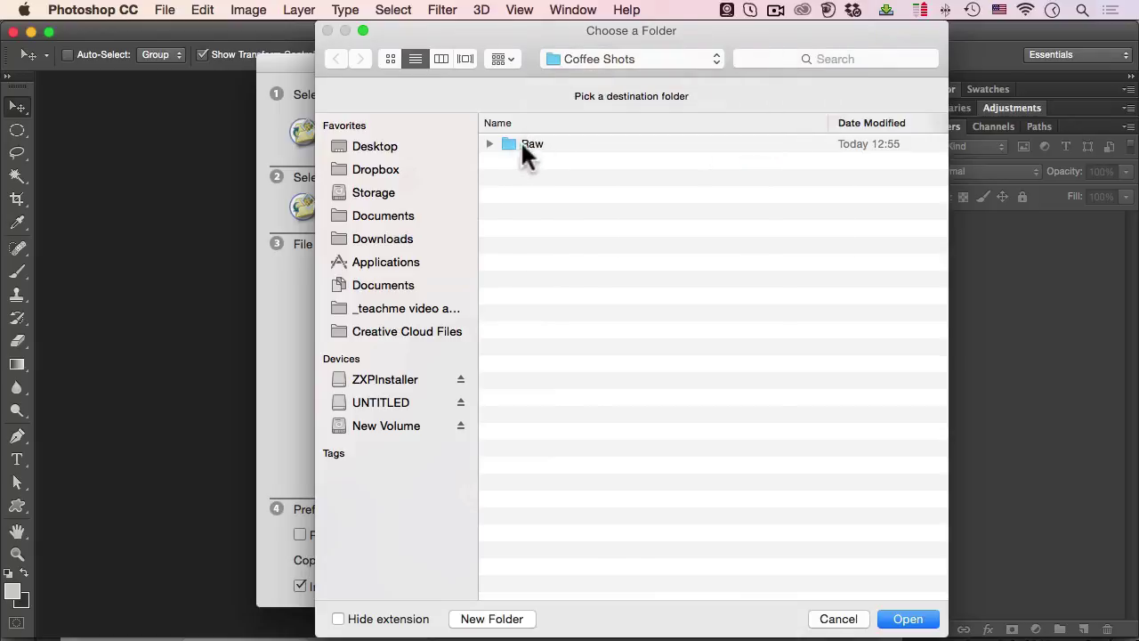
pyautogui.click(908, 621)
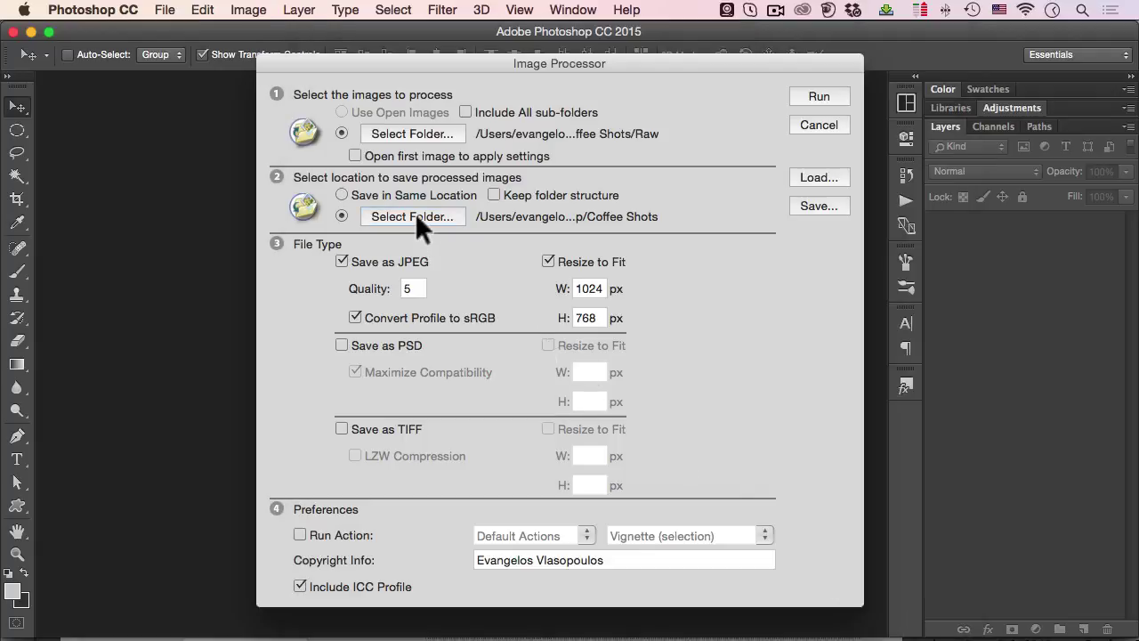
pyautogui.click(342, 194)
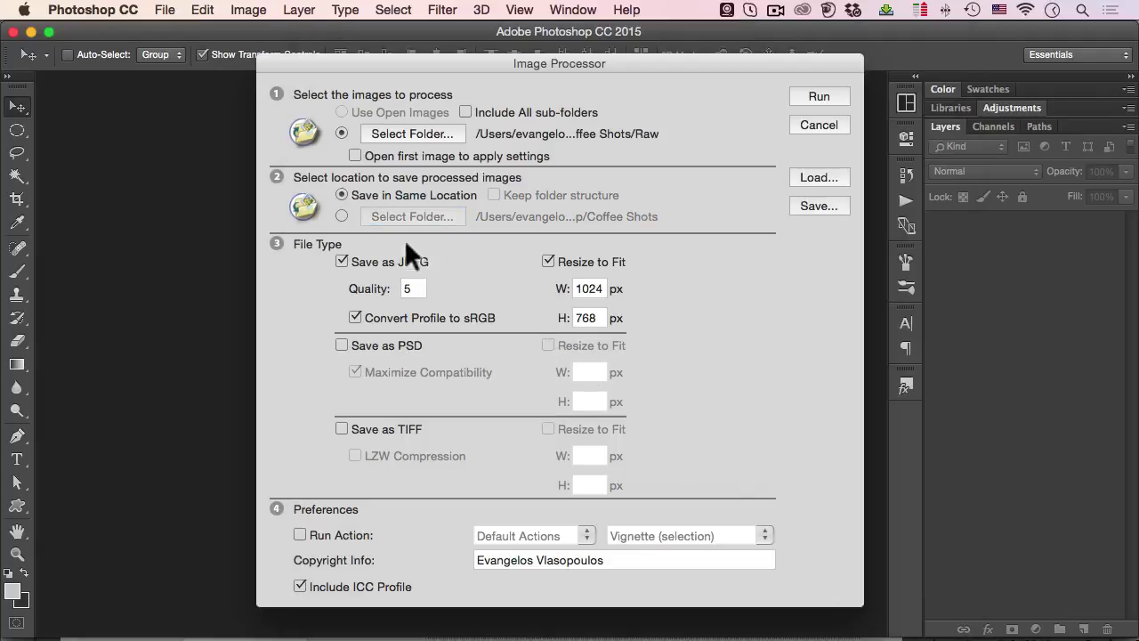
pyautogui.click(341, 214)
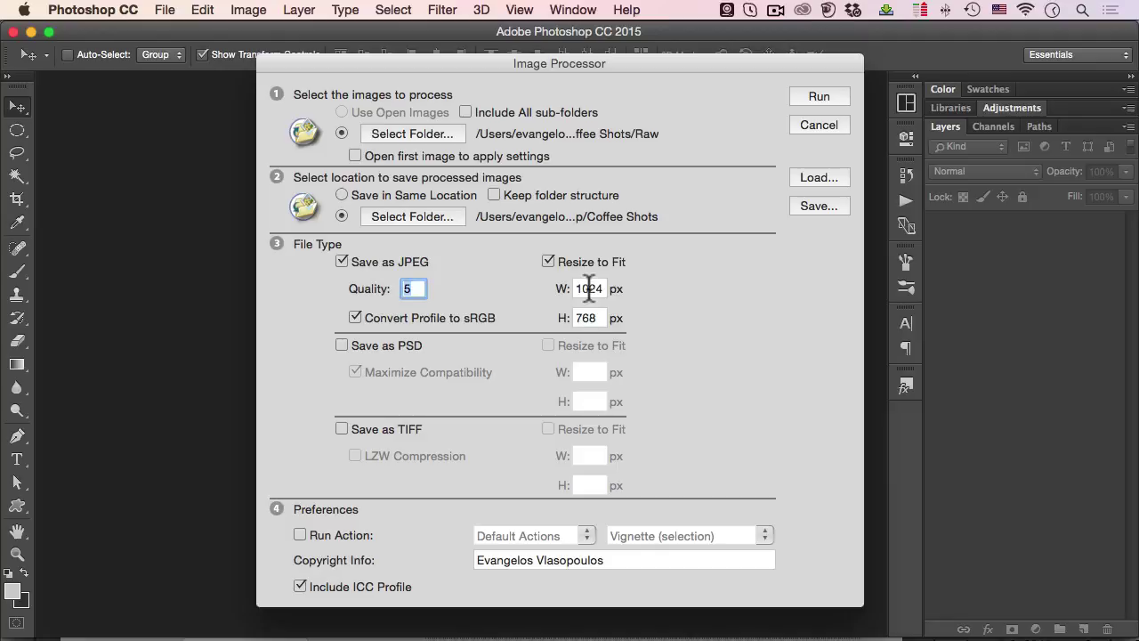
pyautogui.click(588, 289)
pyautogui.doubleClick(601, 289)
pyautogui.press('Tab')
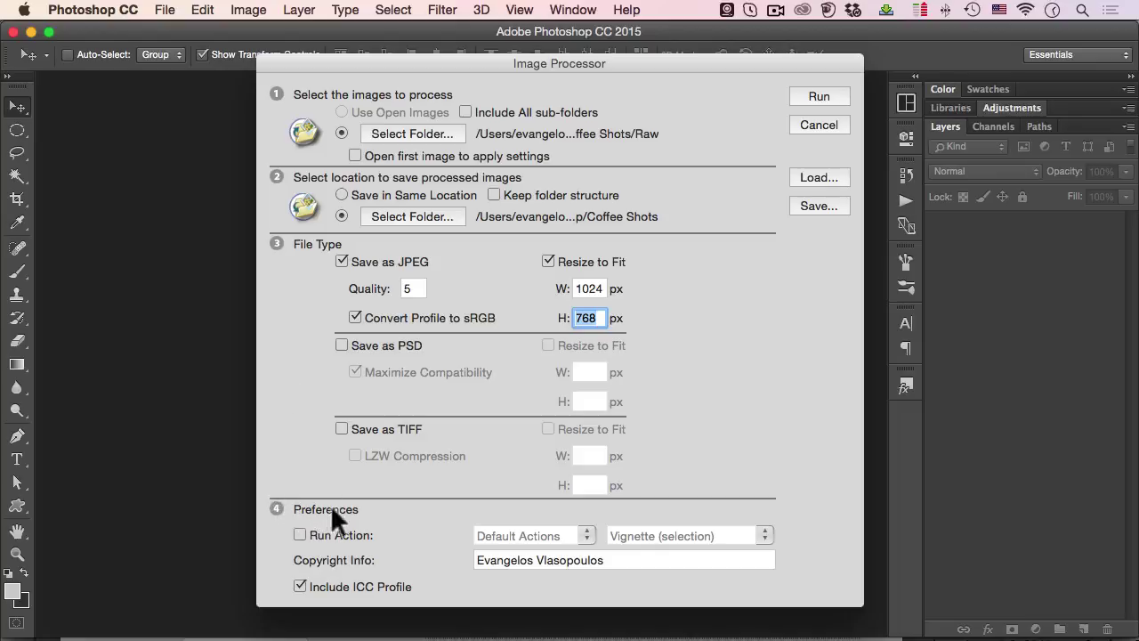
pyautogui.click(298, 534)
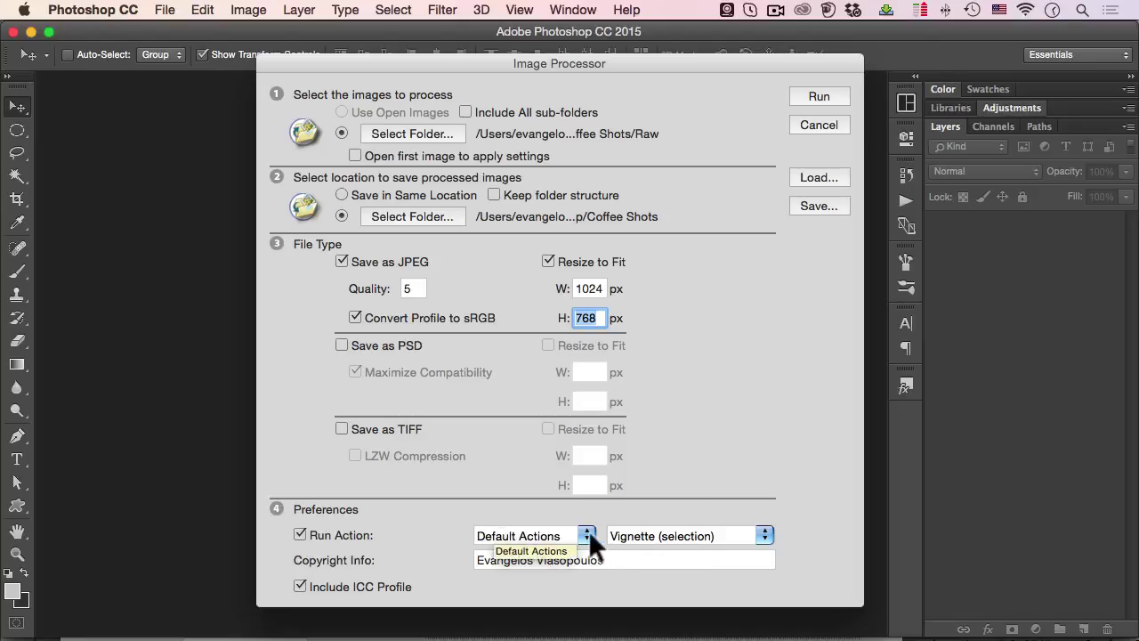
pyautogui.click(300, 534)
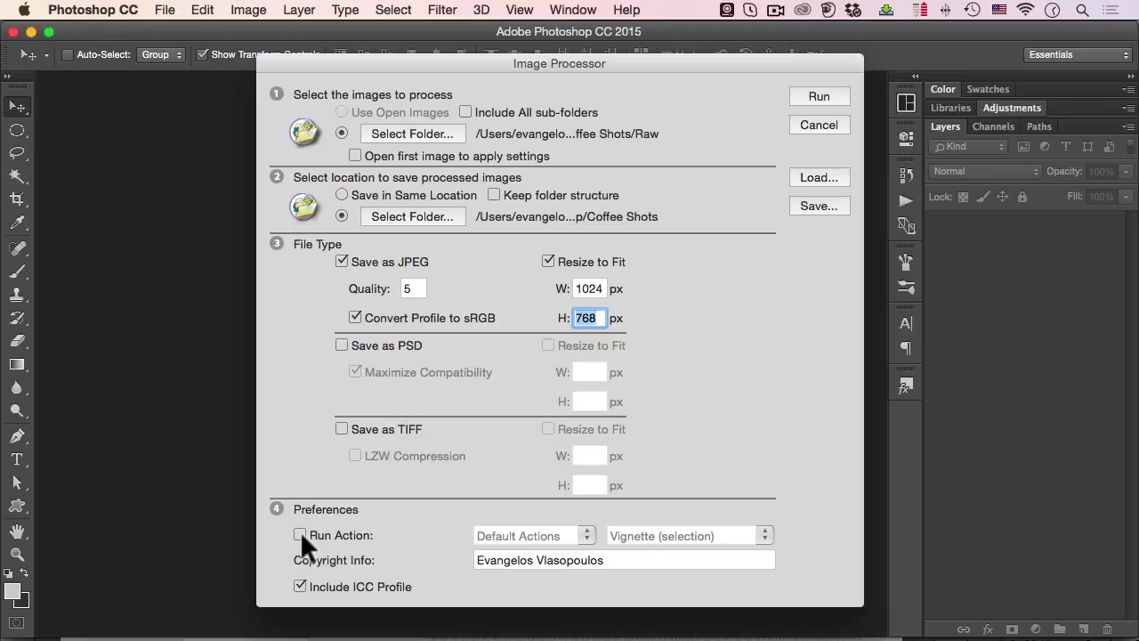
pyautogui.click(299, 535)
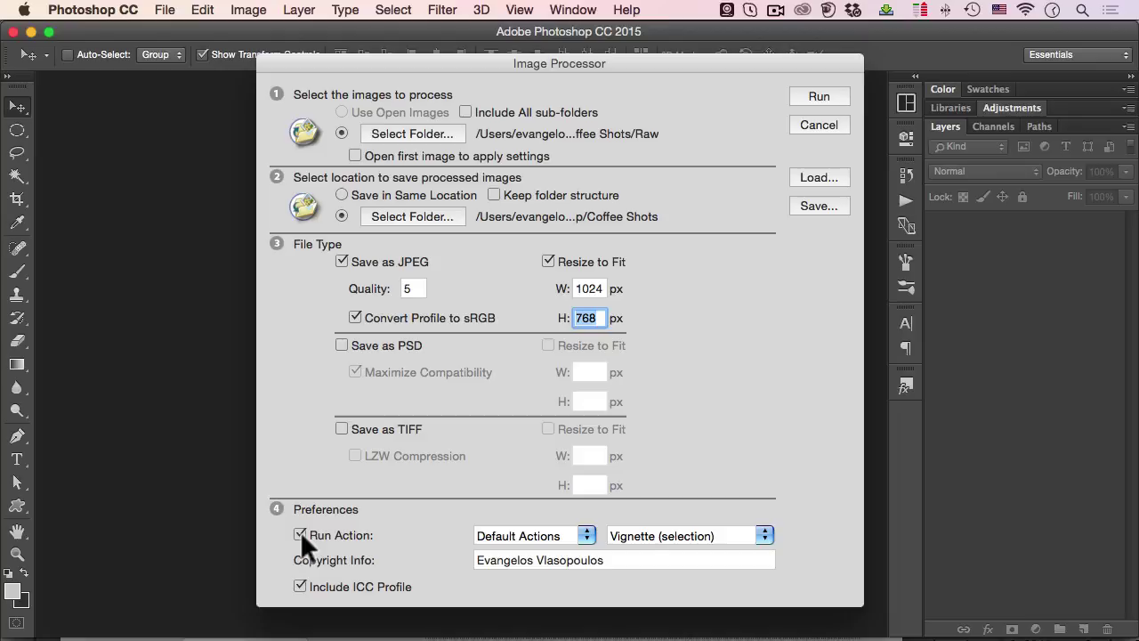
pyautogui.click(300, 534)
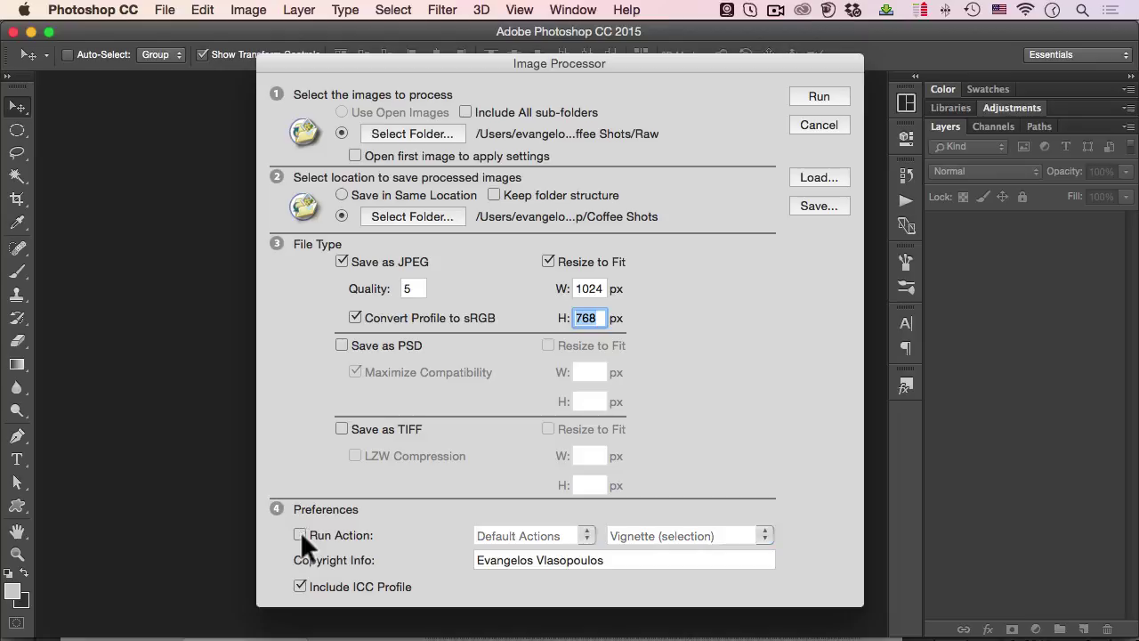
# Replace the Copyright Info text with a shortened form of the author's name
pyautogui.click(524, 562)
pyautogui.moveTo(618, 560); pyautogui.dragTo(466, 554)
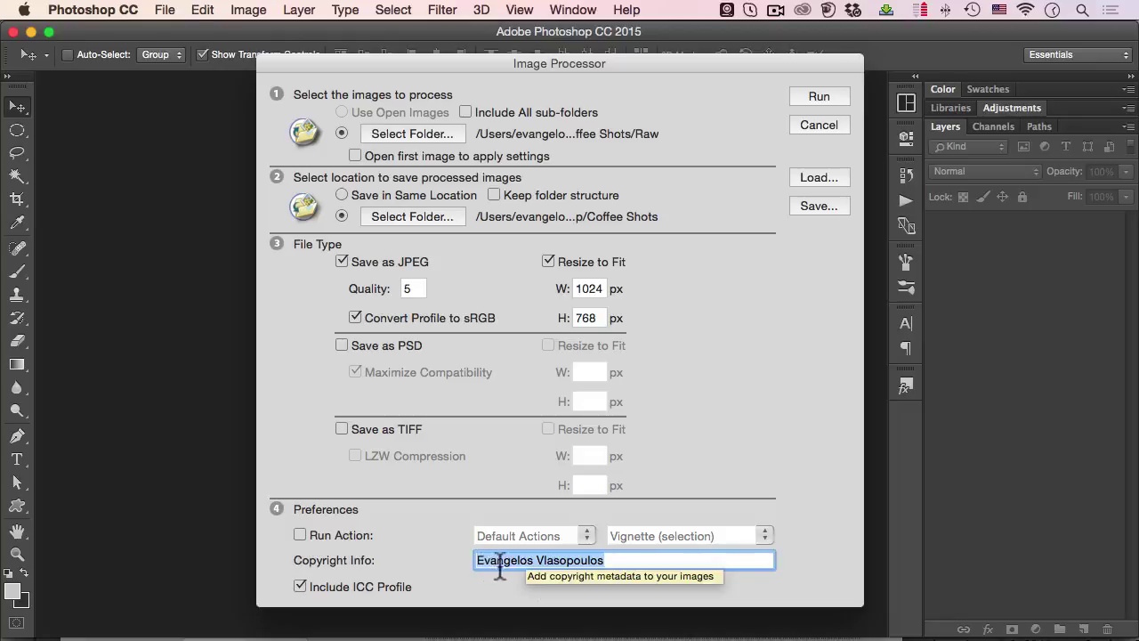
pyautogui.click(510, 561)
pyautogui.doubleClick(483, 561)
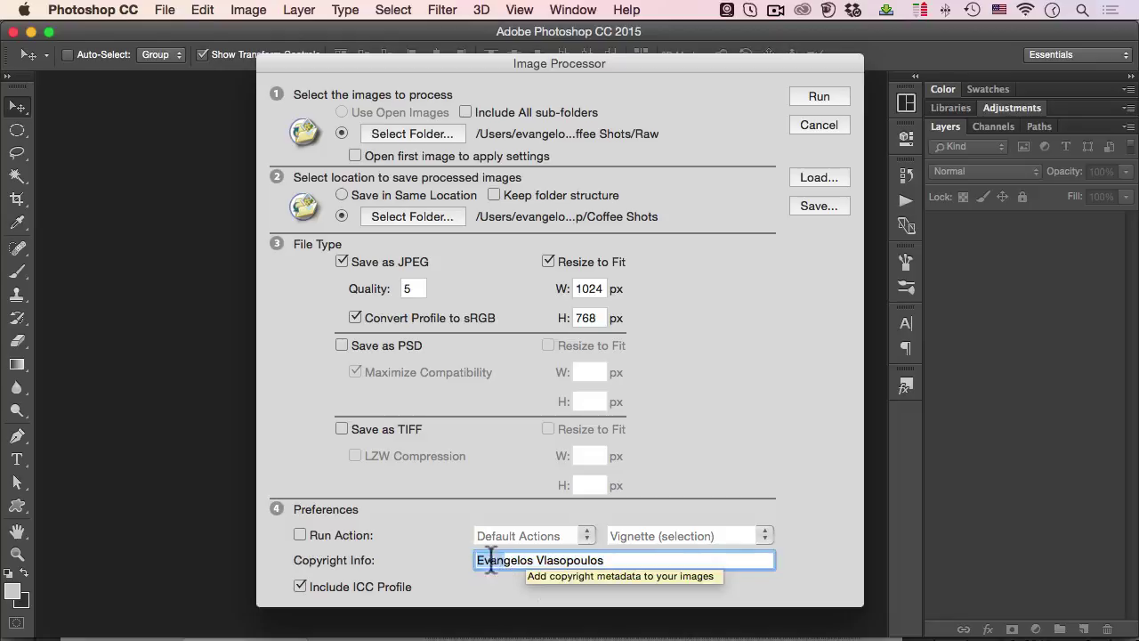
pyautogui.click(519, 561)
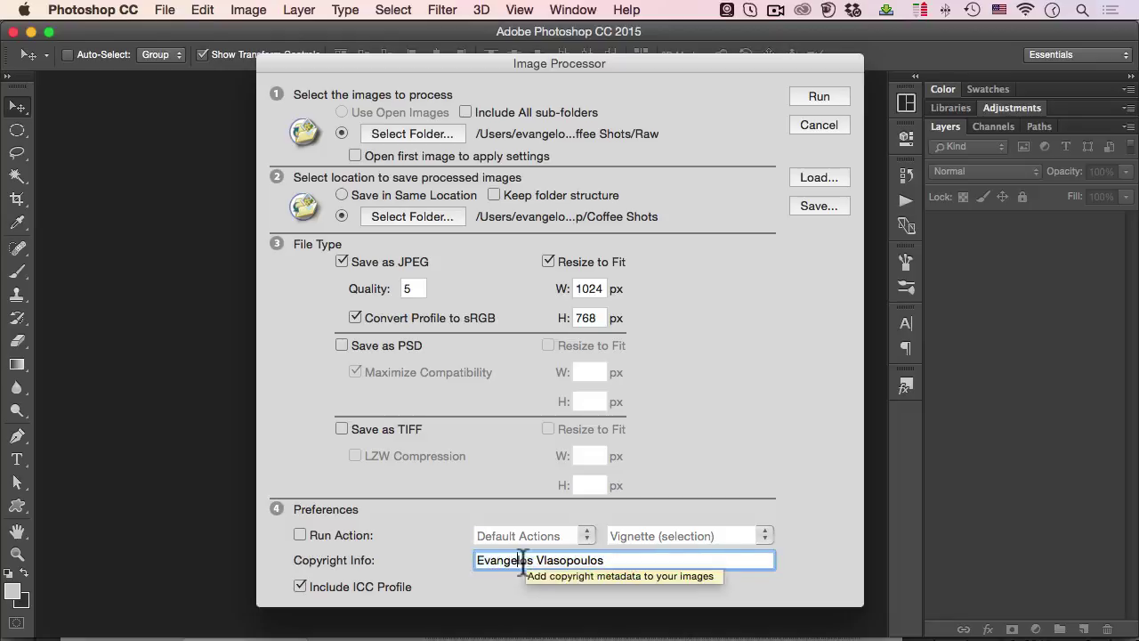
pyautogui.doubleClick(570, 560)
pyautogui.click(641, 561)
pyautogui.press('super+a')
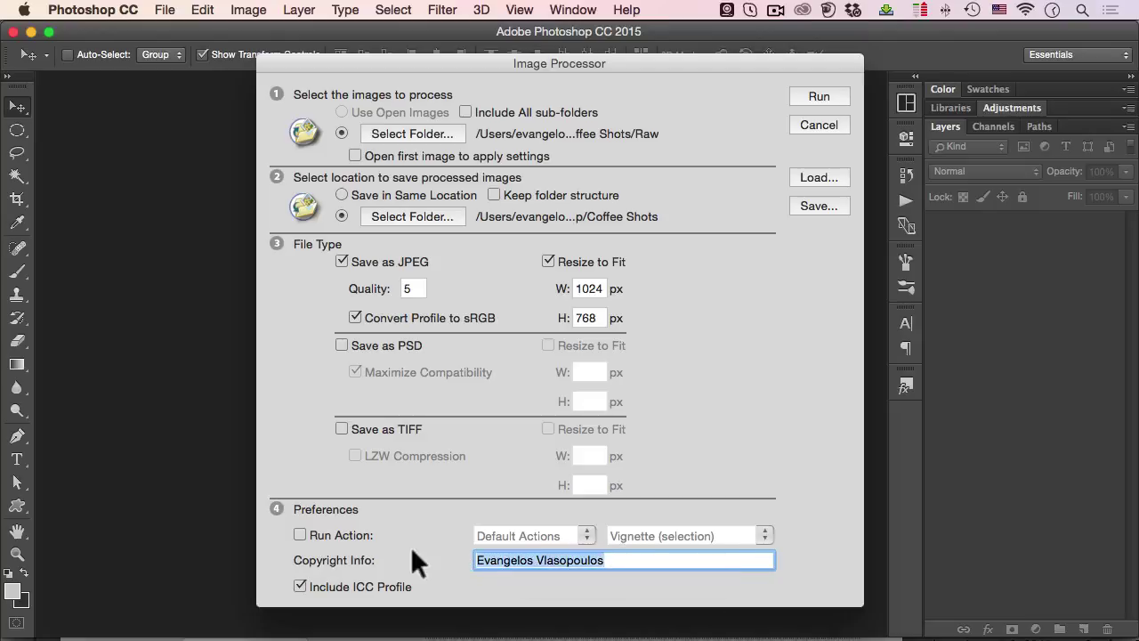
pyautogui.write('Evan ')
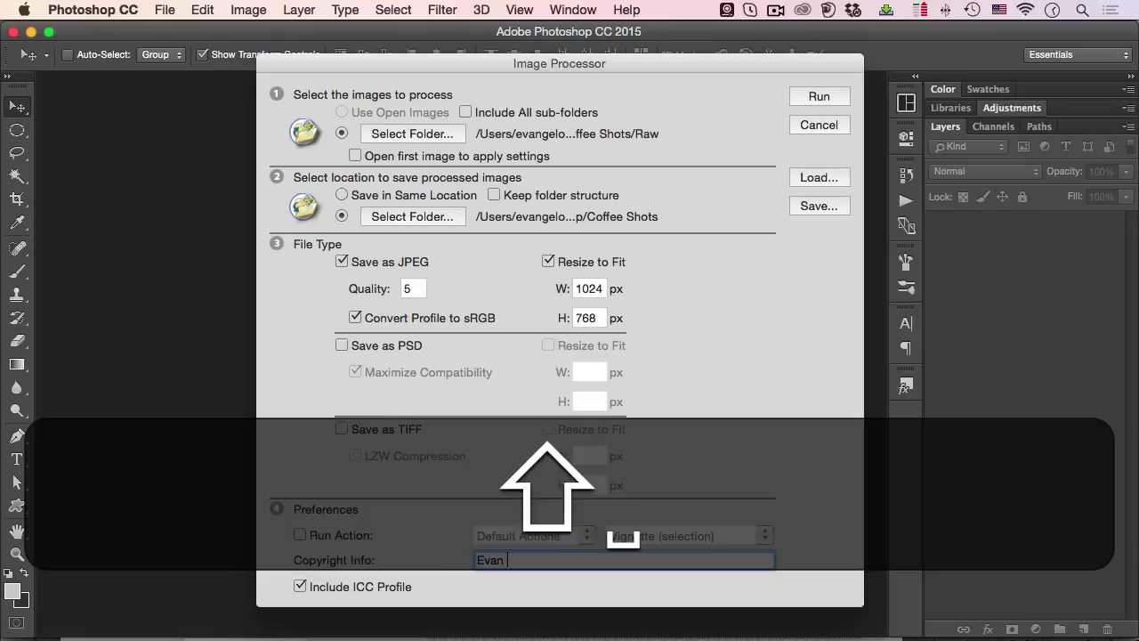
pyautogui.write('Vlasopoulos')
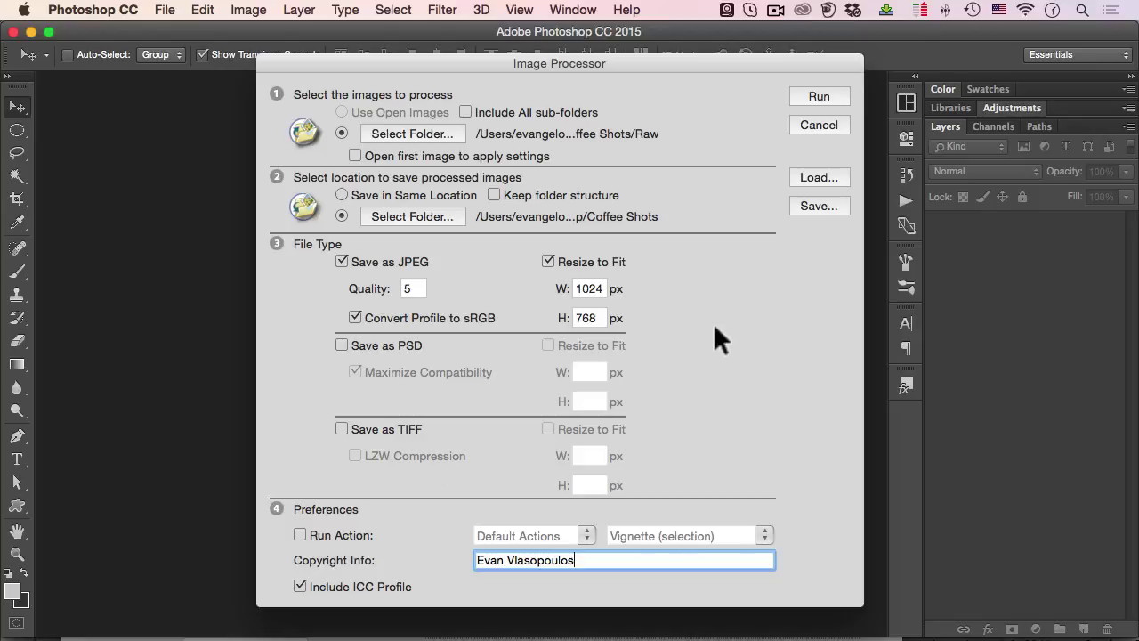
# Run the Image Processor batch conversion on the Raw folder's photos
pyautogui.click(801, 96)
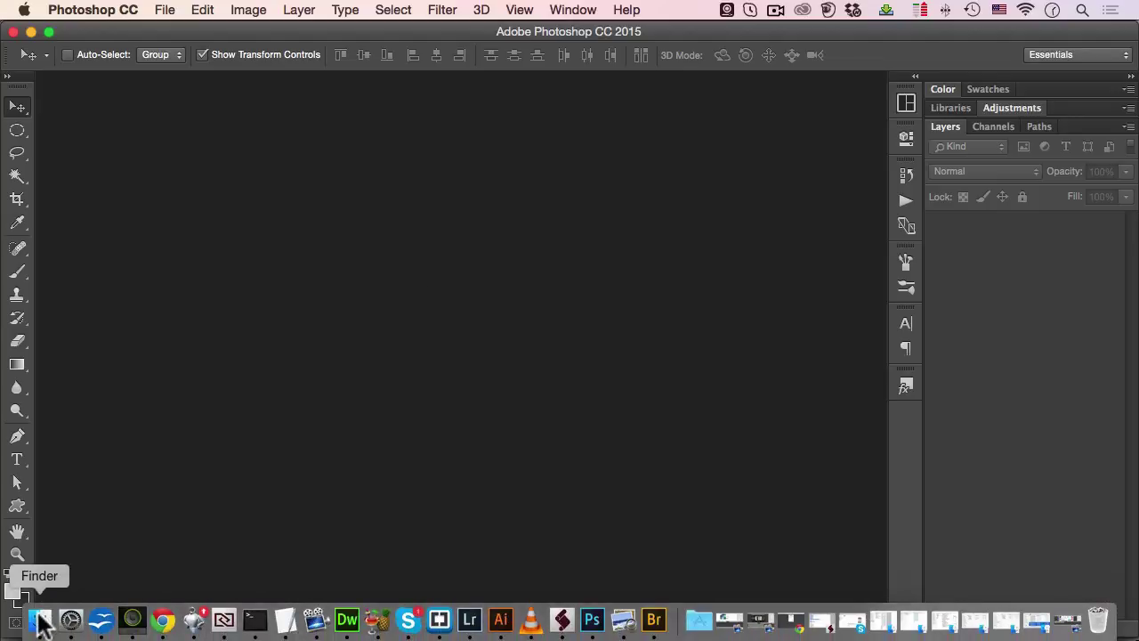
# From the Finder Dock menu, open Coffee Shots and then the new JPEG folder
pyautogui.rightClick(38, 620)
pyautogui.click(108, 343)
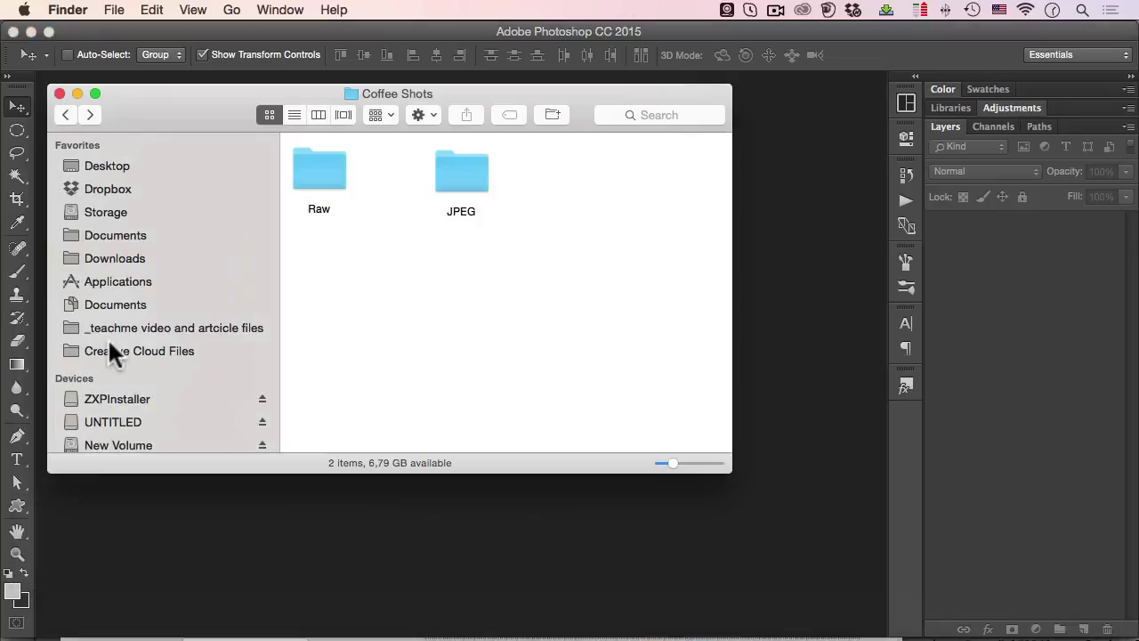
pyautogui.click(453, 206)
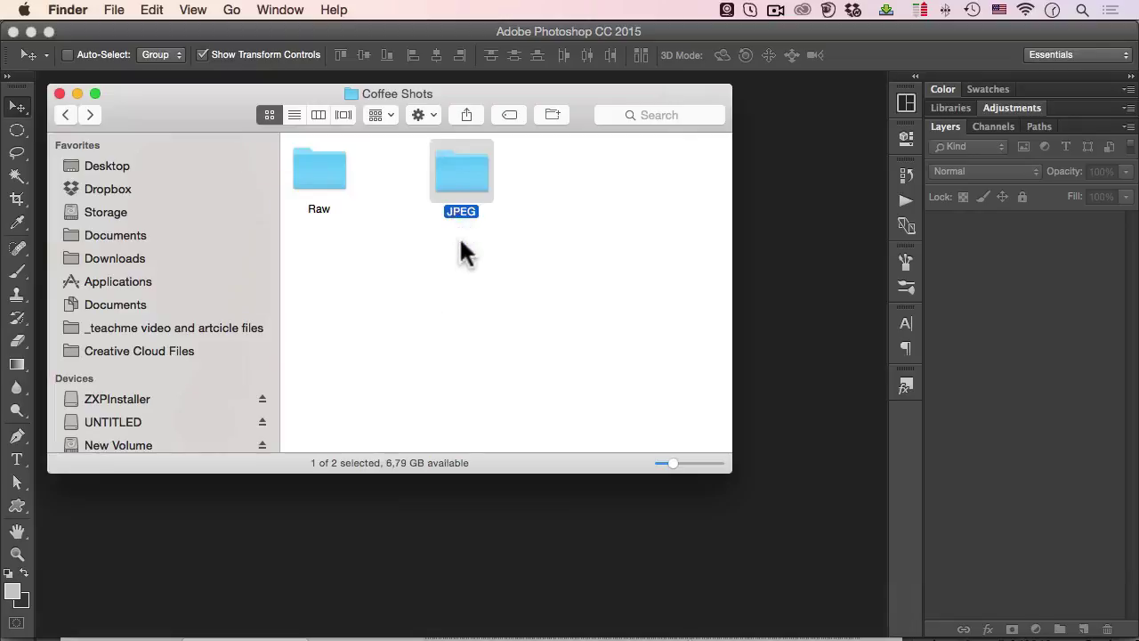
pyautogui.doubleClick(457, 174)
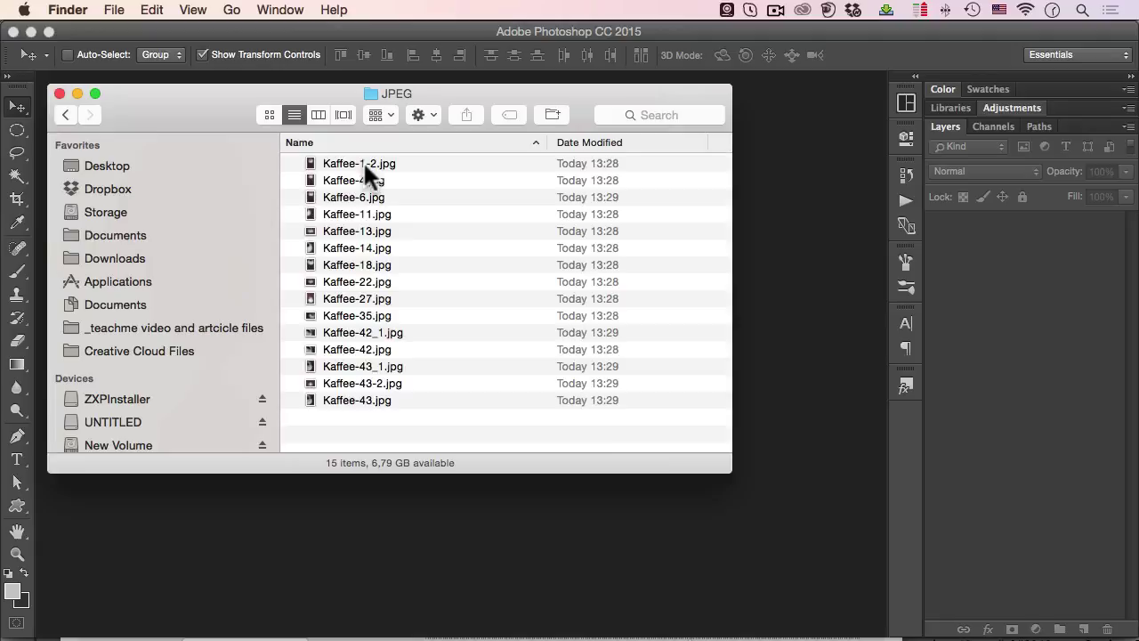
# Quick Look through the converted JPEGs, including Kaffee-14, 18, 22, 27, 43_1 and 43-2
pyautogui.click(365, 165)
pyautogui.press('space')
pyautogui.press('Down')
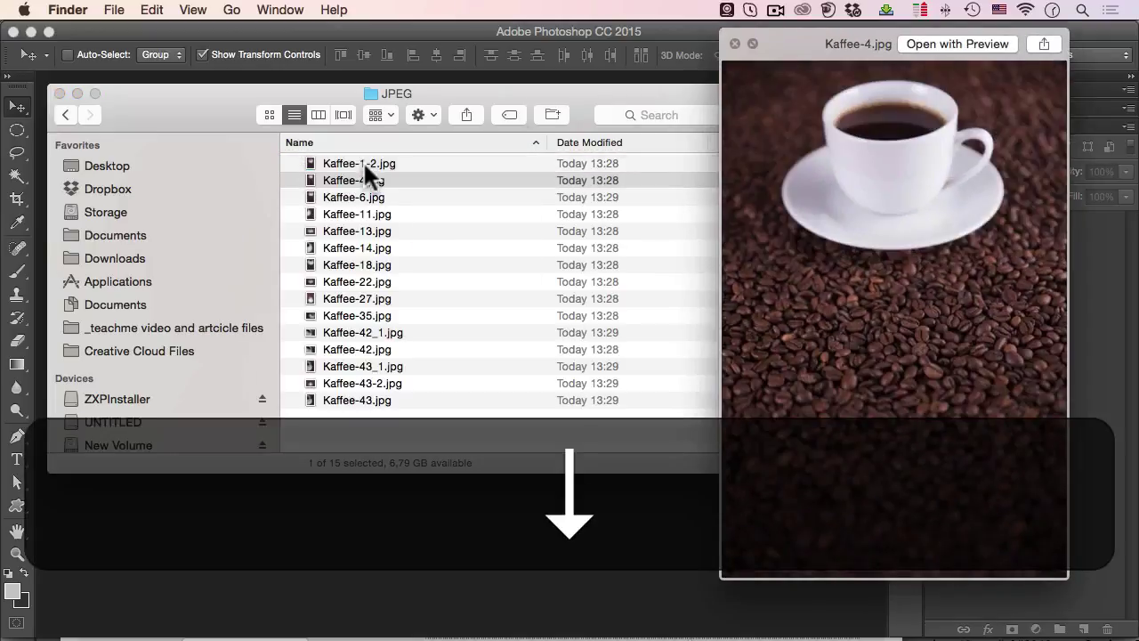
pyautogui.press('Down')
pyautogui.press('Down')
pyautogui.press('Down')
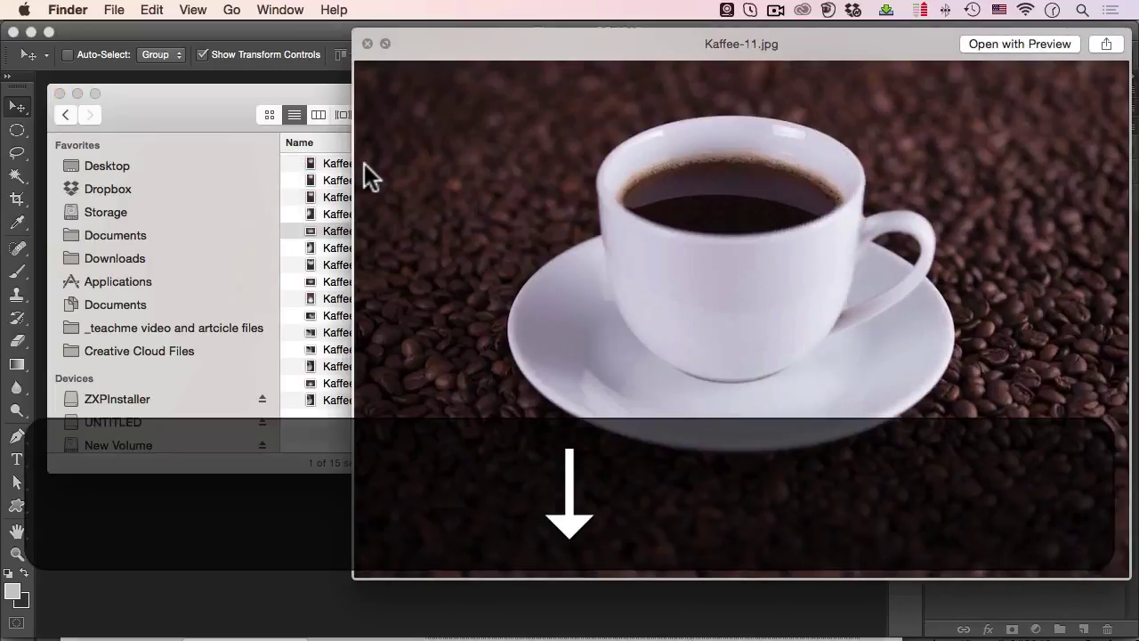
pyautogui.press('Down')
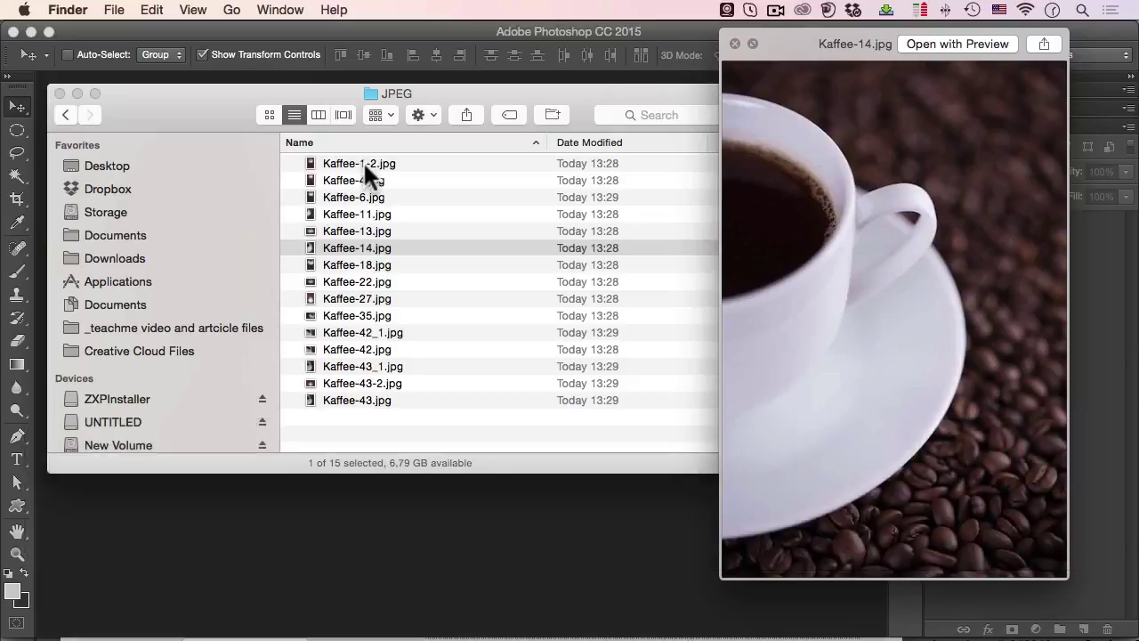
pyautogui.press('Down')
pyautogui.press('Down')
pyautogui.press('Down')
pyautogui.press('Down')
pyautogui.press('Down')
pyautogui.press('Down')
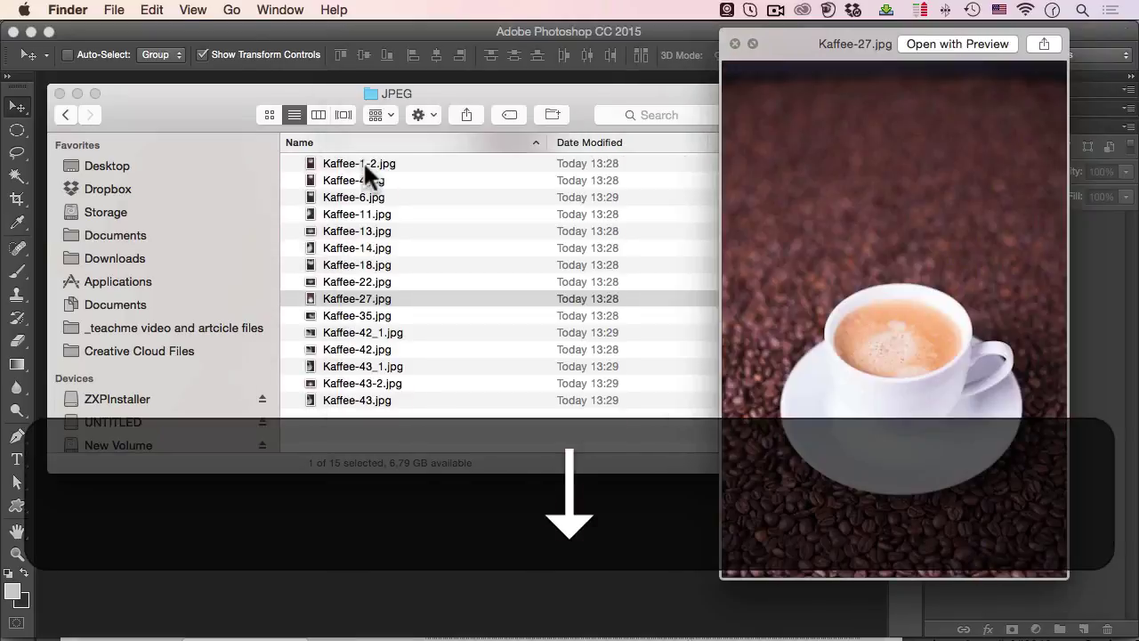
pyautogui.press('Down')
pyautogui.press('Down')
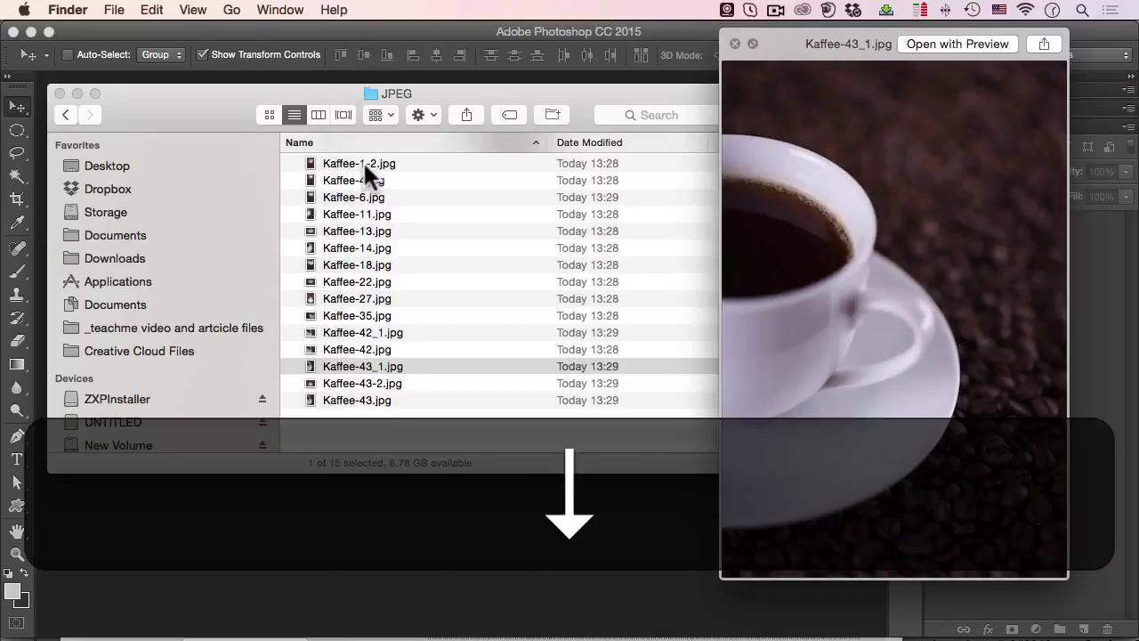
pyautogui.press('Up')
pyautogui.press('Down')
pyautogui.press('Up')
pyautogui.press('Up')
pyautogui.press('Up')
pyautogui.press('Up')
pyautogui.press('Up')
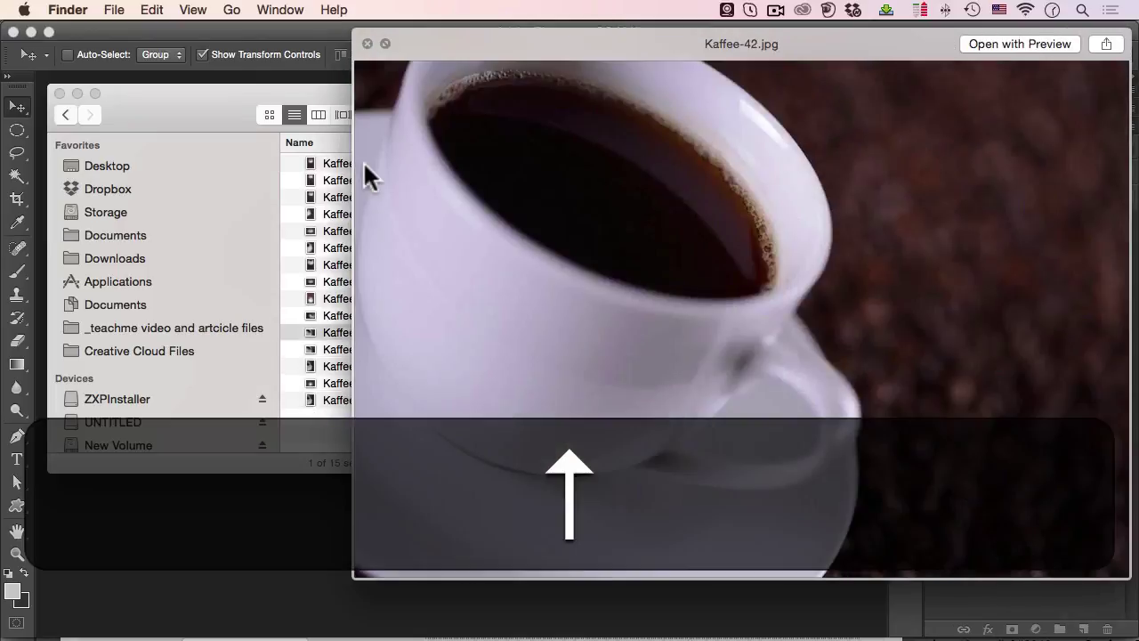
pyautogui.press('space')
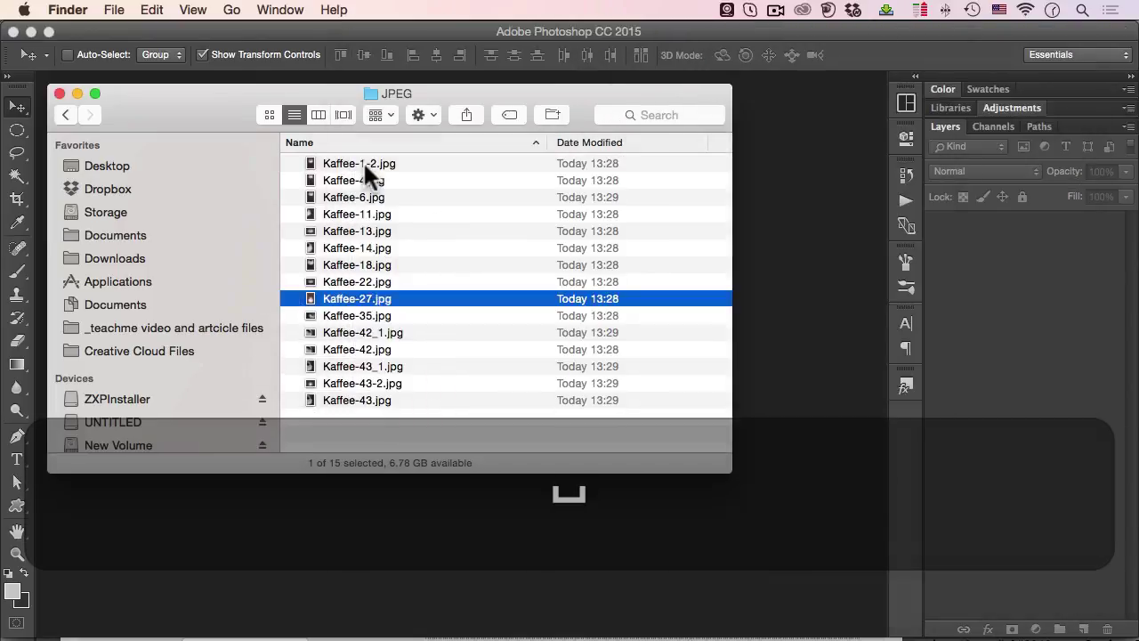
# Switch back to Photoshop and display the File > Scripts list showing Image Processor
pyautogui.click(343, 528)
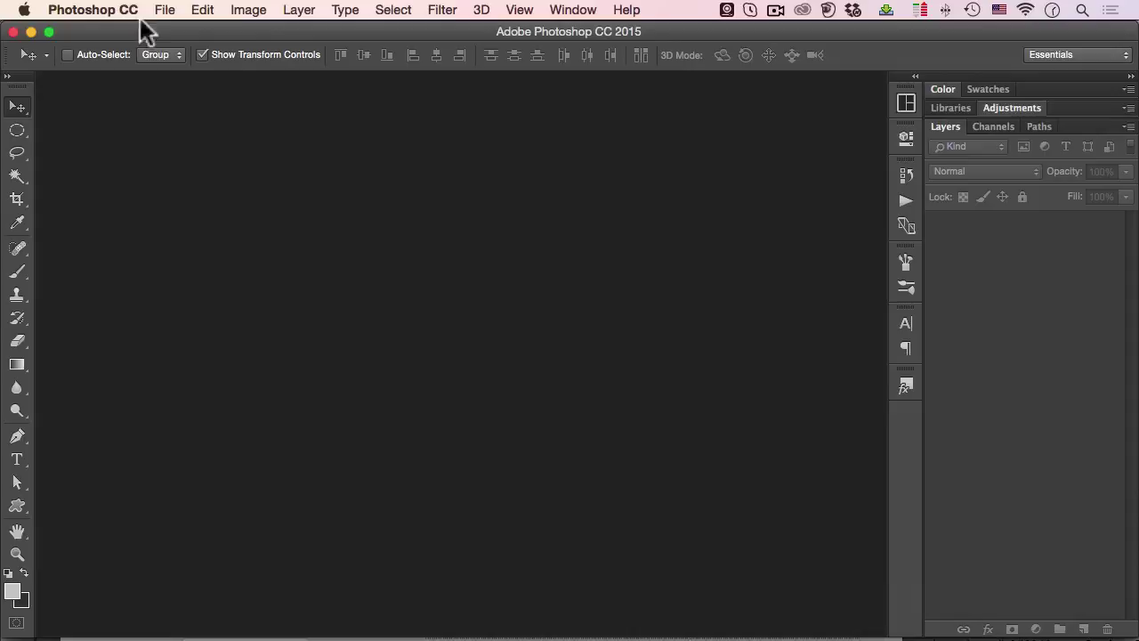
pyautogui.click(164, 10)
pyautogui.moveTo(252, 416)
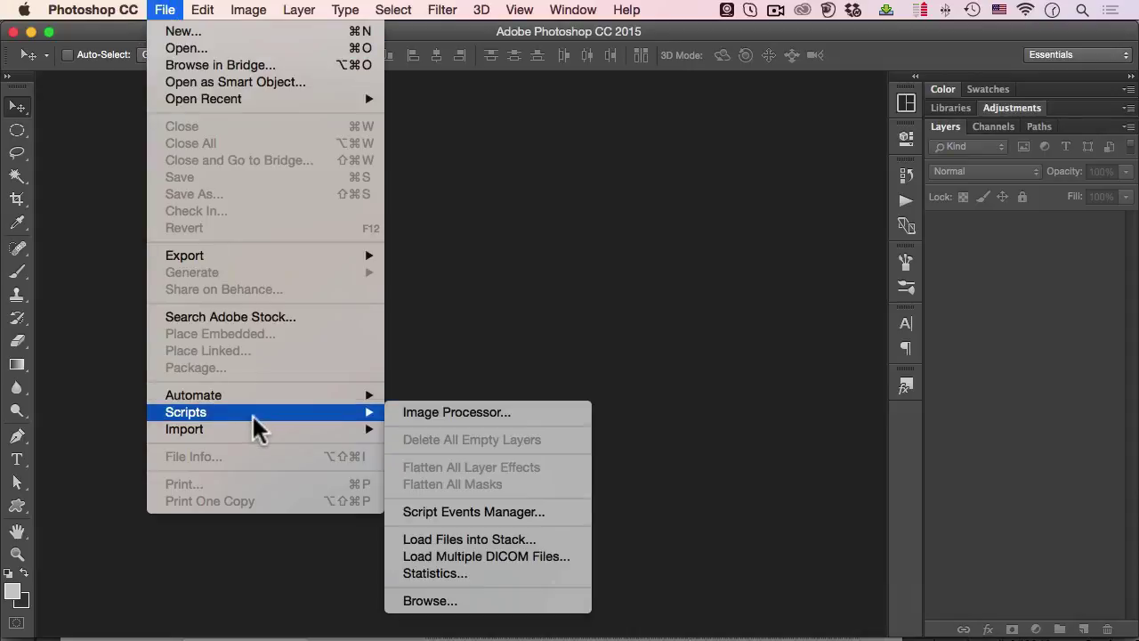